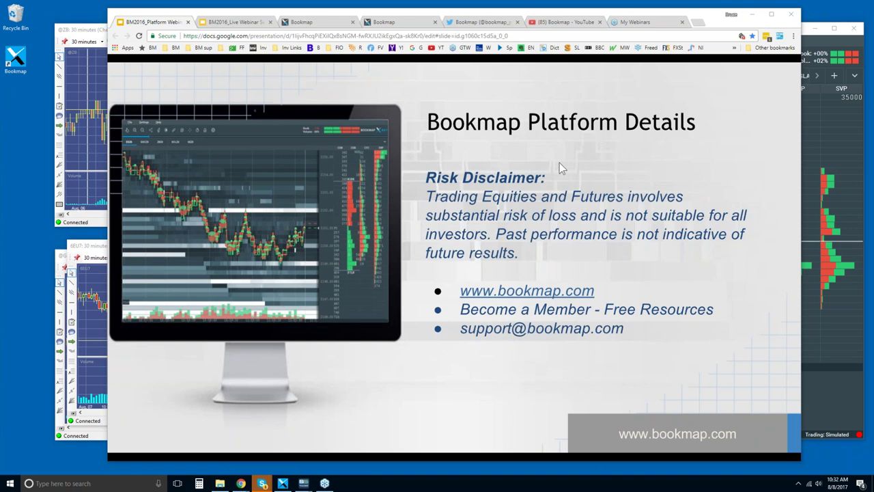
Glance at the webinar slides, then view bookmap.com plans: Basic $49, Advanced $99, dxFeed $99/$149
click(252, 25)
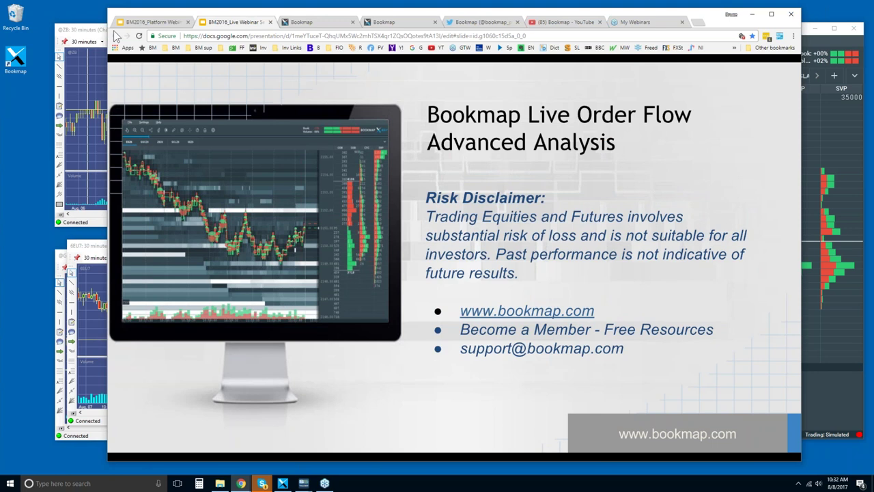
click(149, 22)
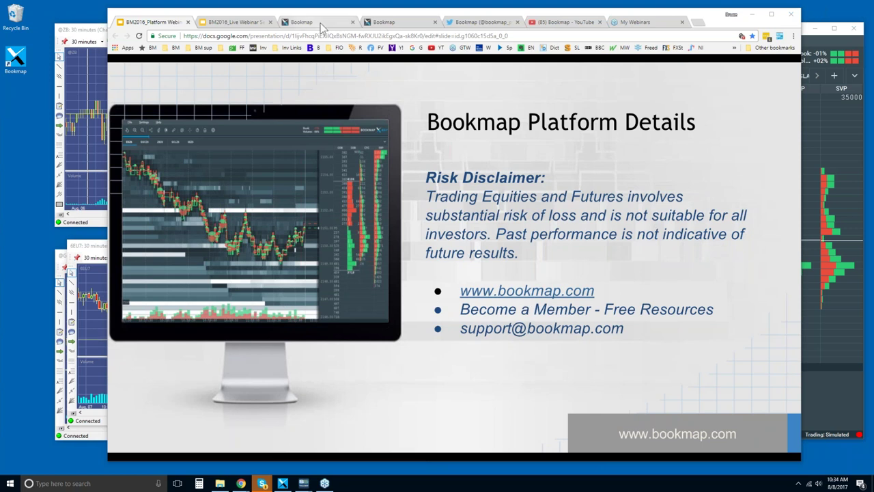
key(ctrl+3)
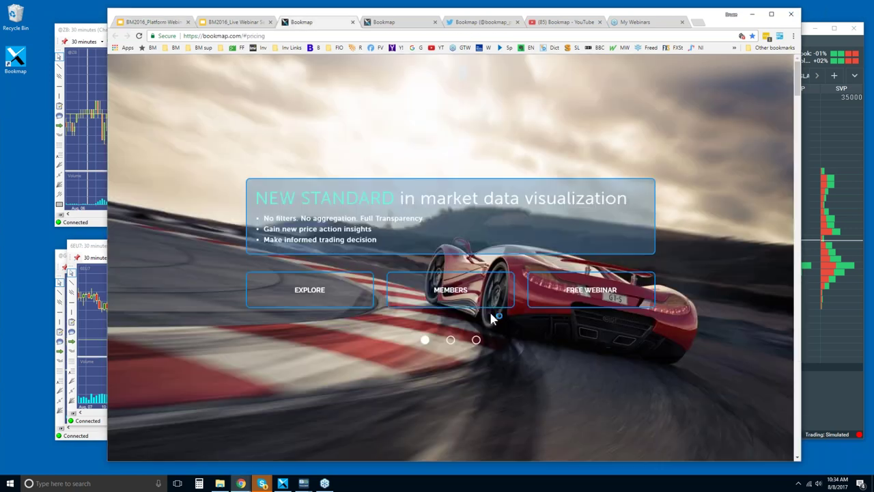
click(341, 293)
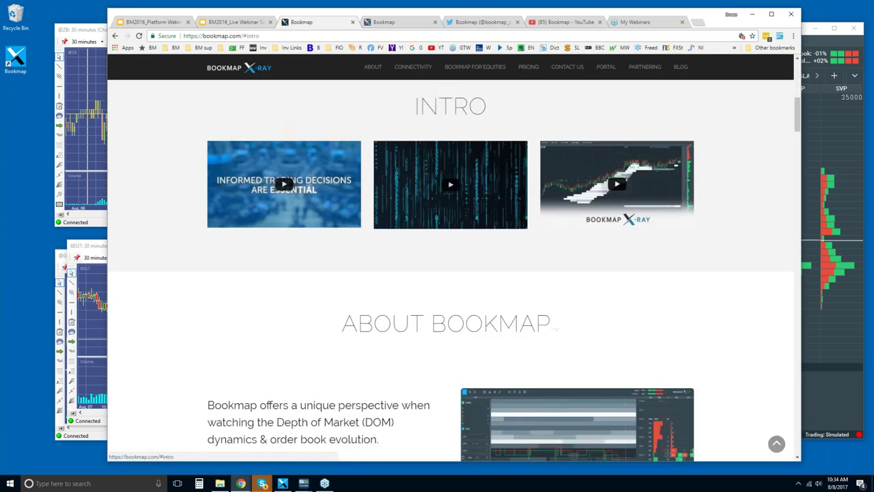
click(530, 69)
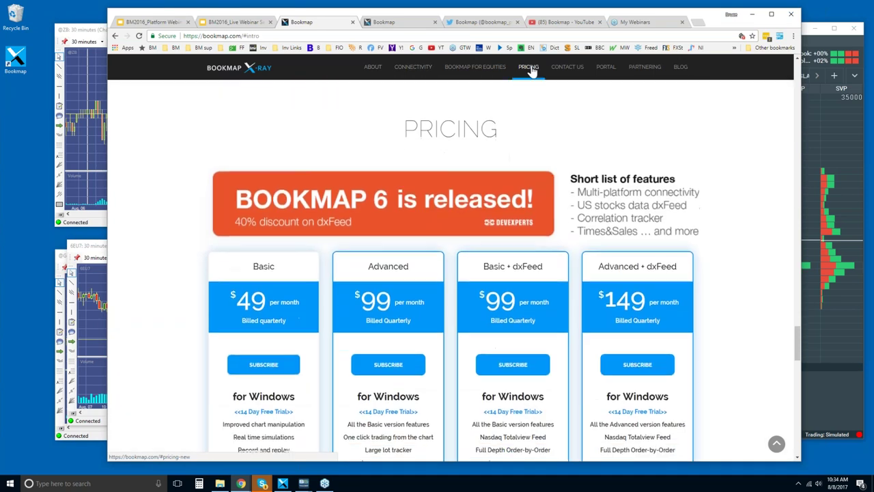
scroll(451, 273, down, 1)
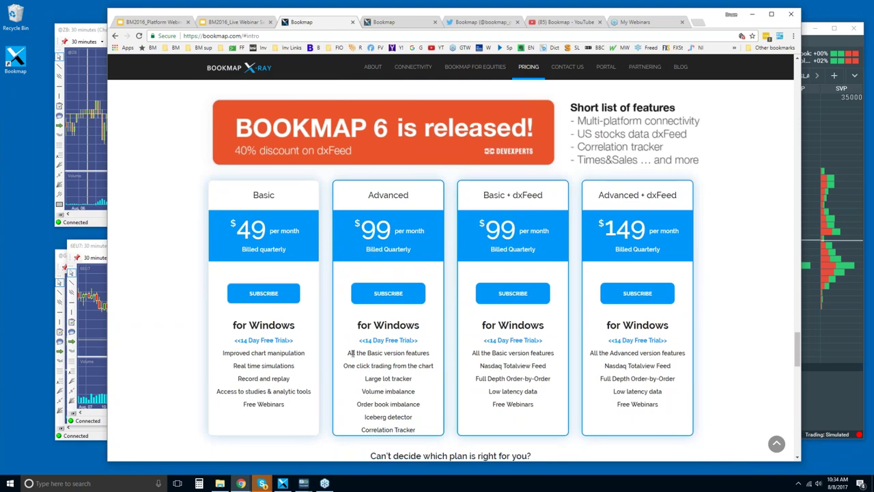
Highlight the Advanced plan's features, then bring up the Web/Basic/Advanced/Quant versions comparison table
drag(344, 365, 422, 434)
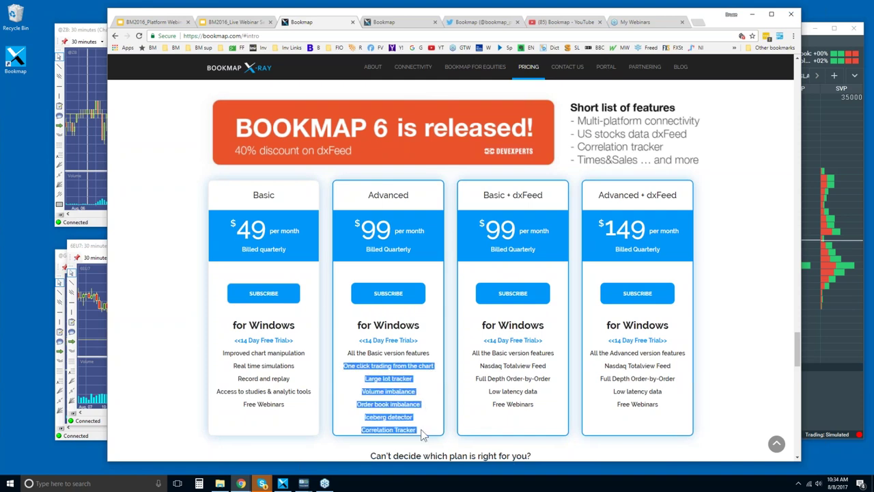
click(400, 369)
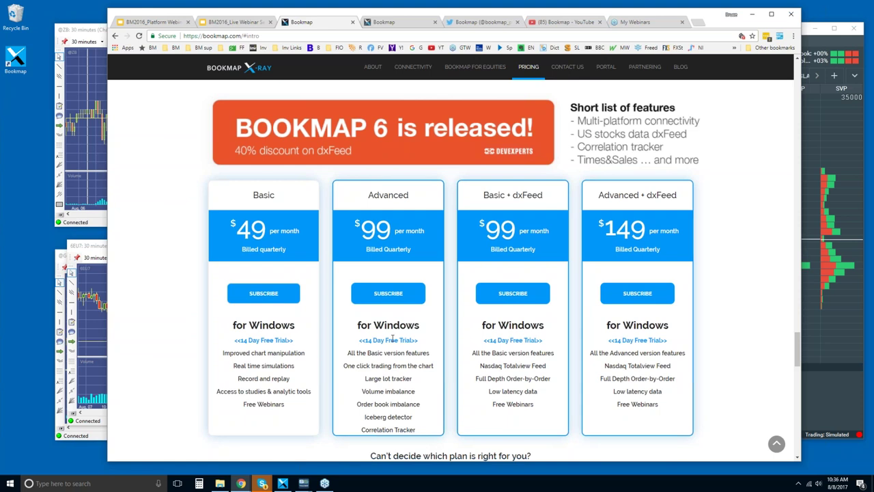
scroll(392, 338, down, 1)
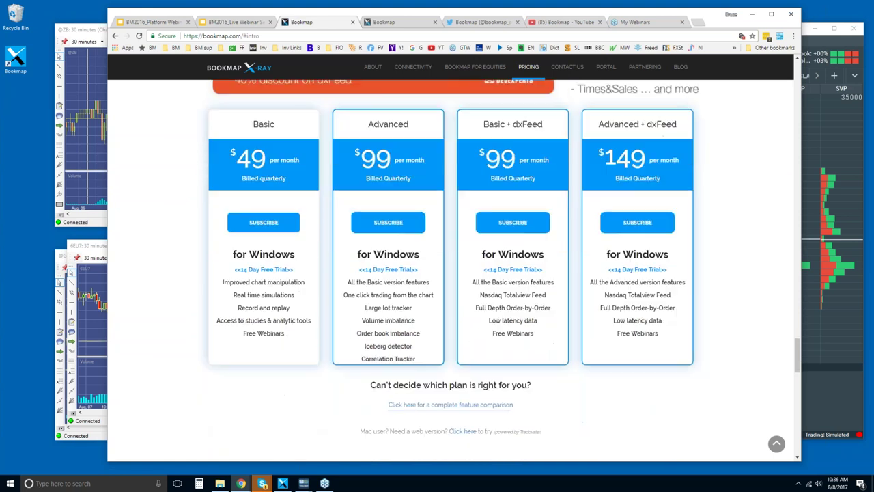
click(436, 405)
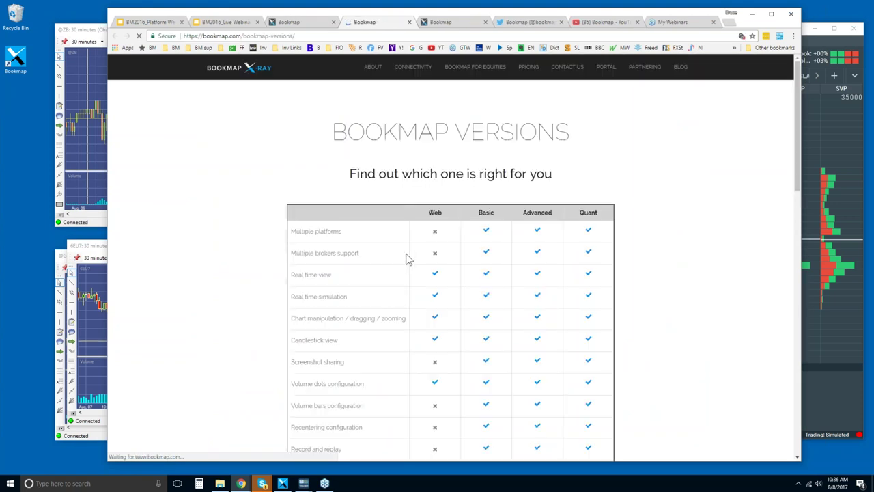
Close the Bookmap Versions comparison and switch to the Bookmap Portal's Education video lists
click(409, 22)
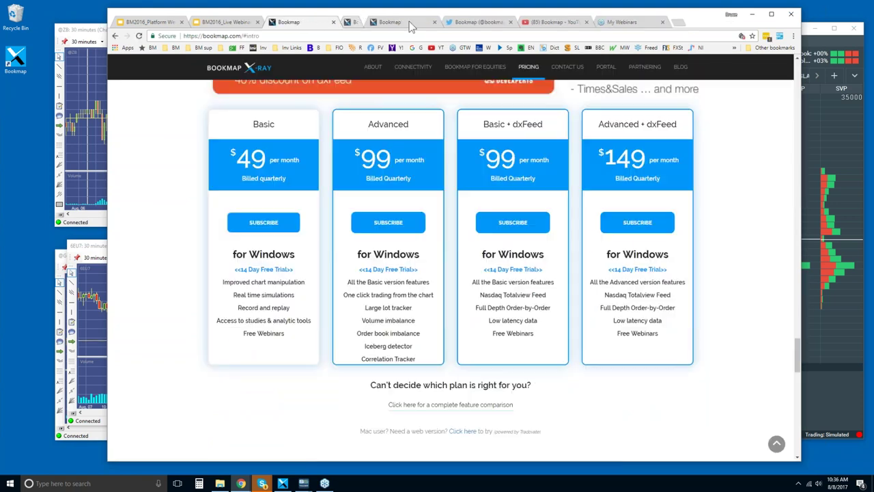
click(410, 25)
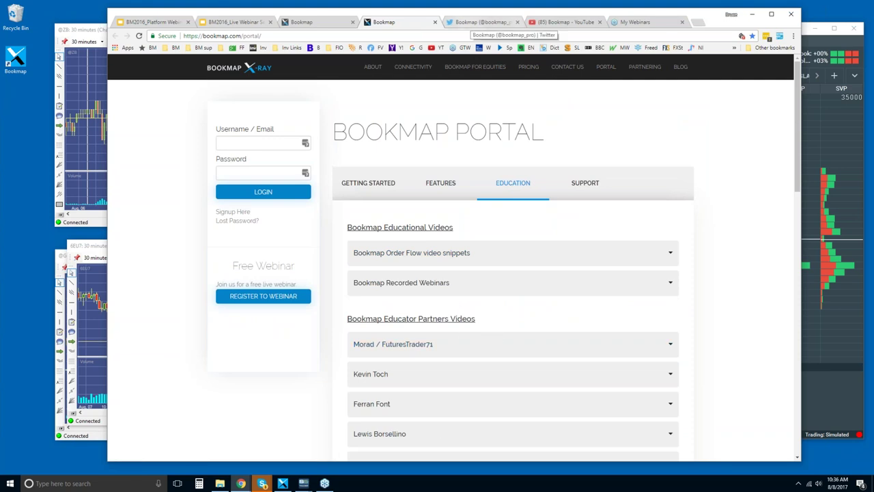
Scroll through Bookmap's Twitter feed, then switch to the Bookmap YouTube channel's Features videos
click(478, 23)
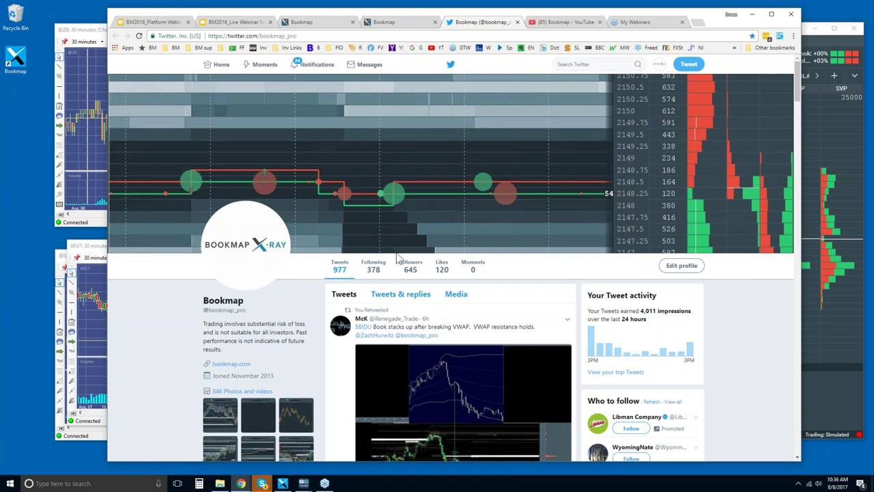
scroll(399, 258, down, 3)
scroll(410, 257, down, 3)
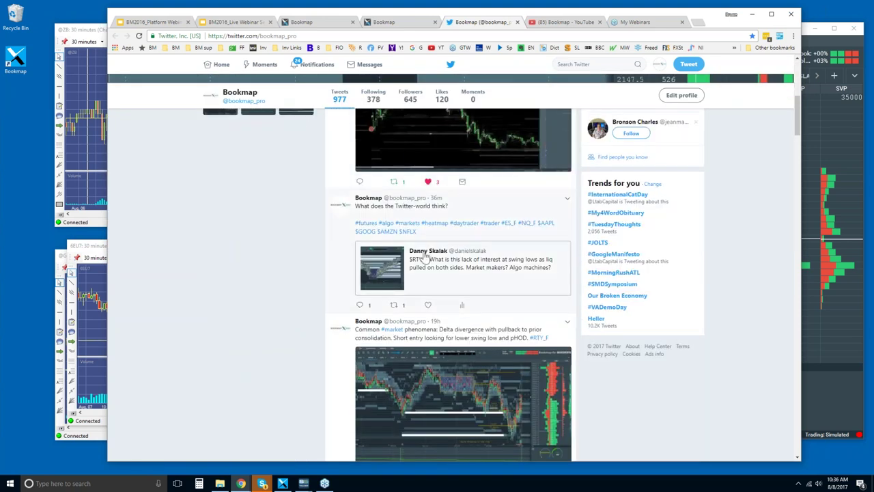
scroll(435, 233, up, 1)
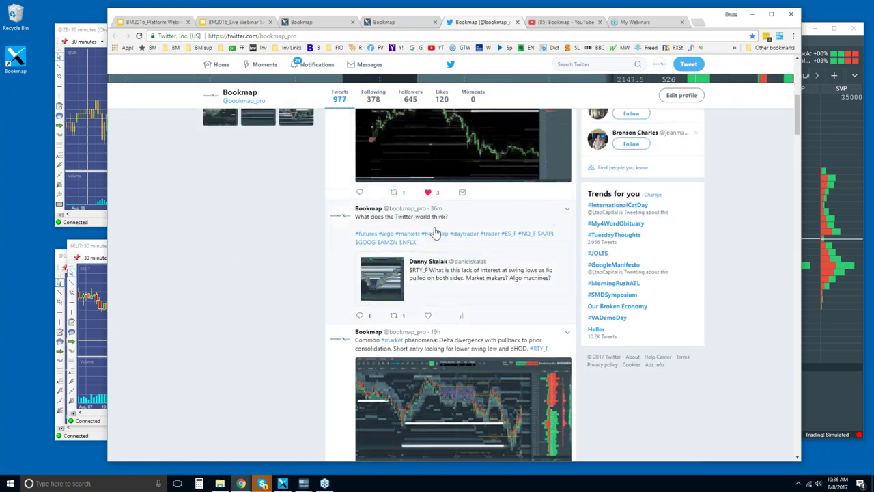
click(564, 22)
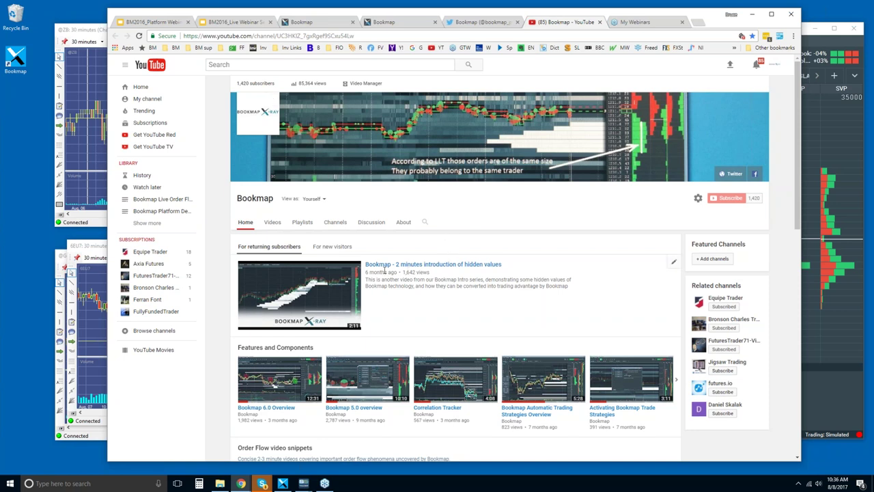
Scroll the channel past Order Flow Video Snippets and Education Course Parts 1–4 to Platform Details Webinars
scroll(430, 277, down, 2)
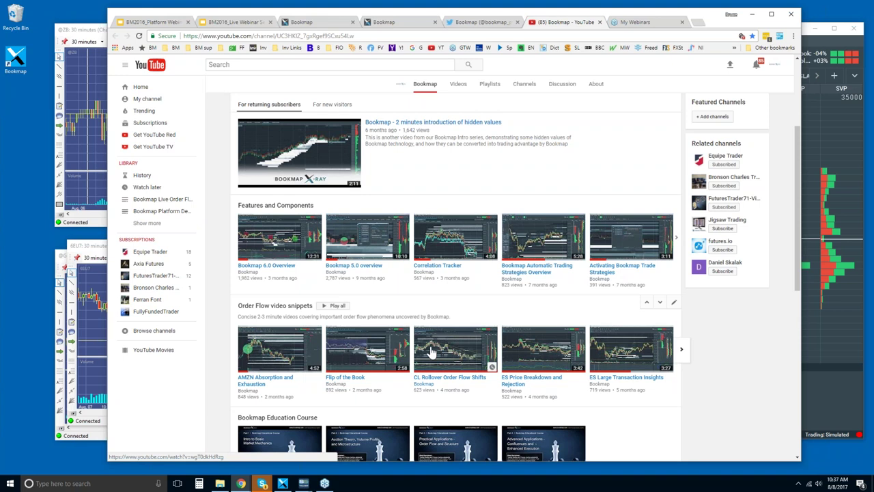
scroll(431, 352, down, 1)
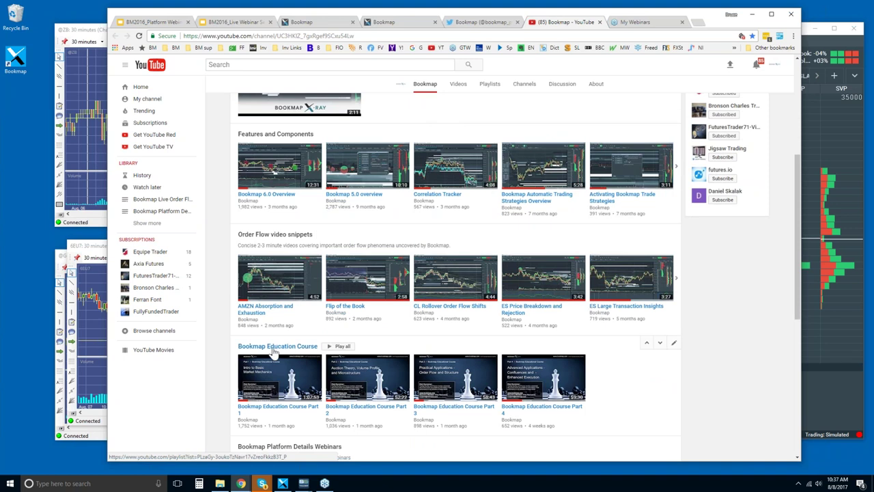
scroll(290, 380, down, 2)
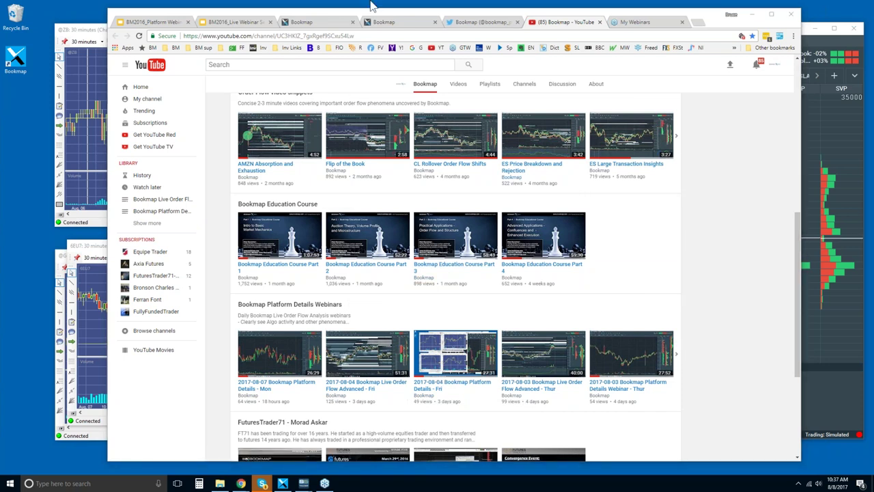
Maximize the Bookmap ESU7 heatmap window, then restore it beside the four demo charts
click(152, 22)
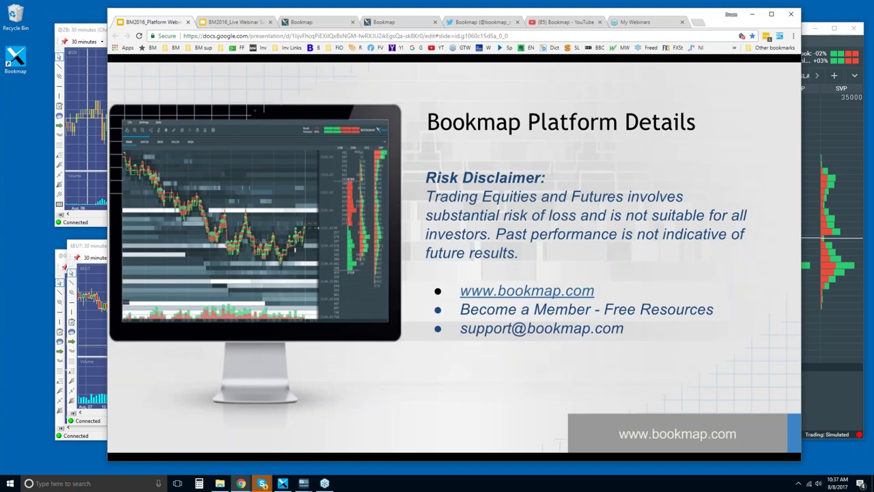
click(840, 43)
double_click(771, 33)
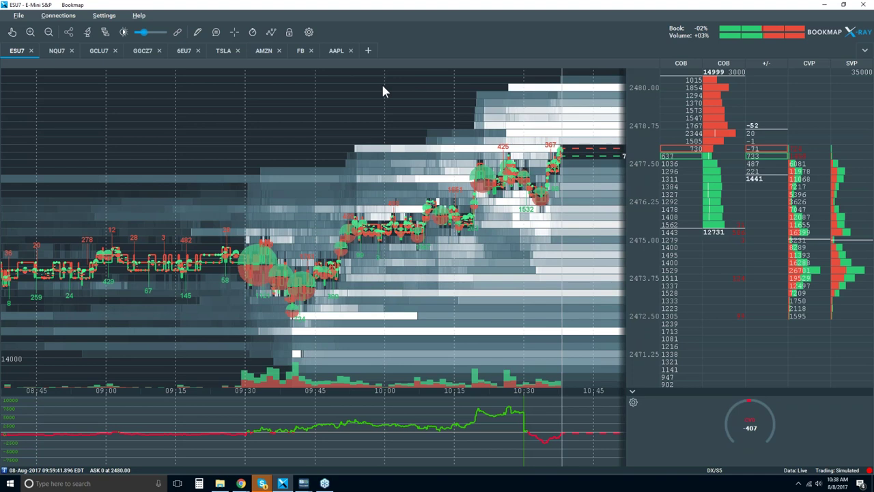
double_click(382, 10)
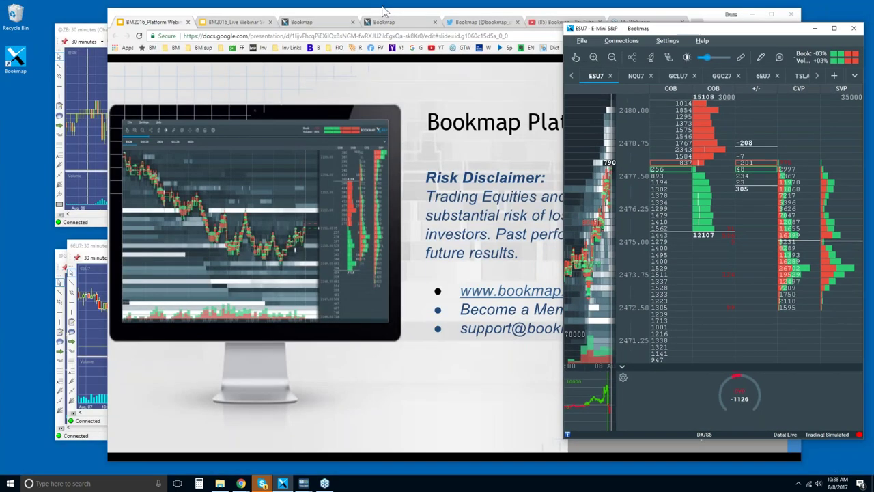
click(90, 32)
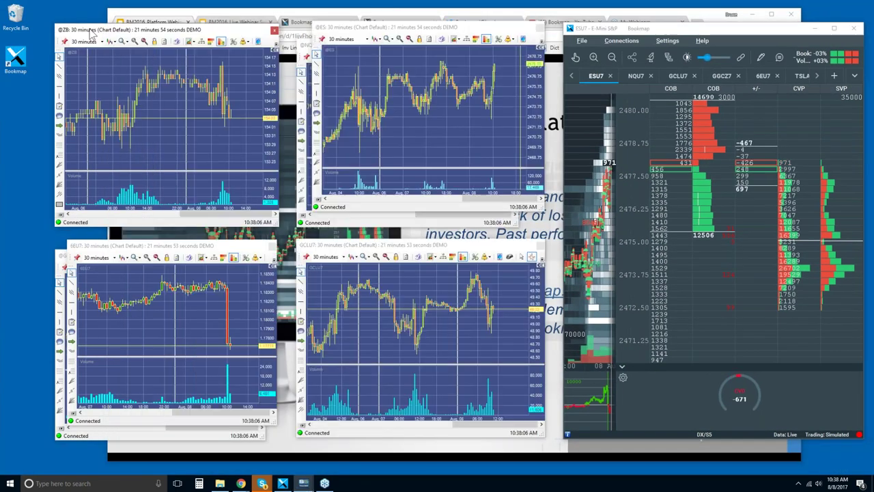
middle_click(152, 104)
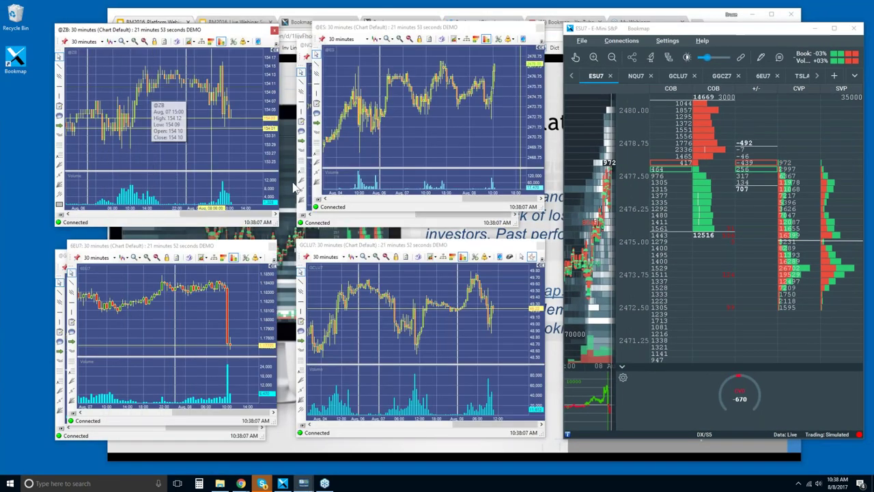
click(343, 224)
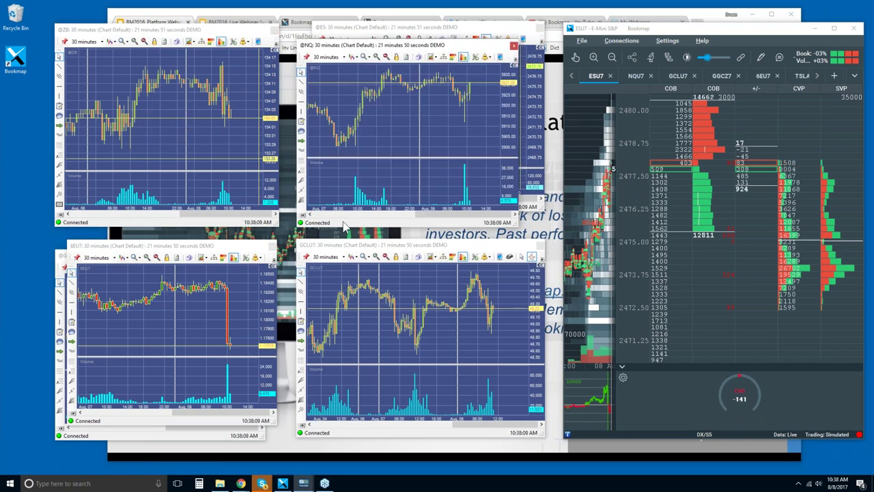
click(454, 248)
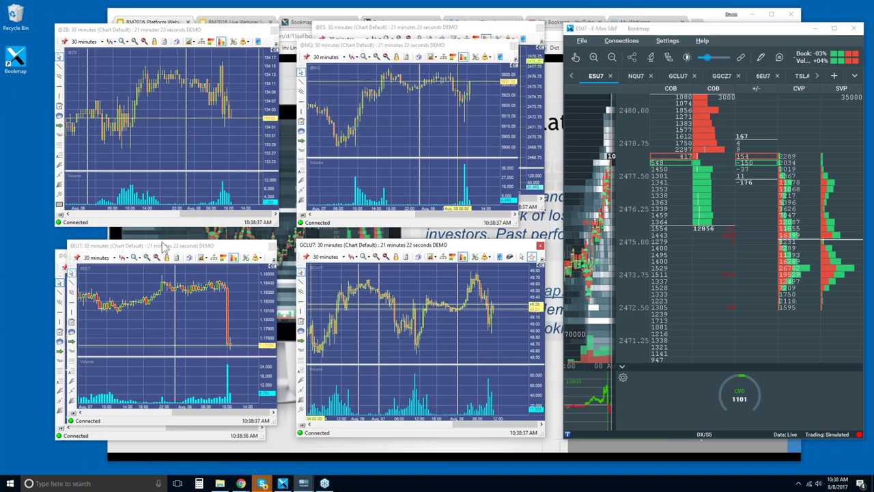
click(63, 259)
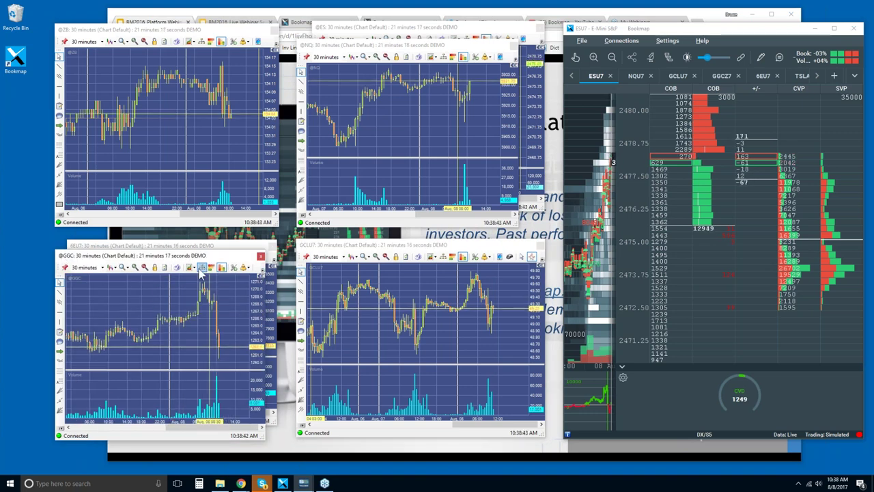
click(386, 36)
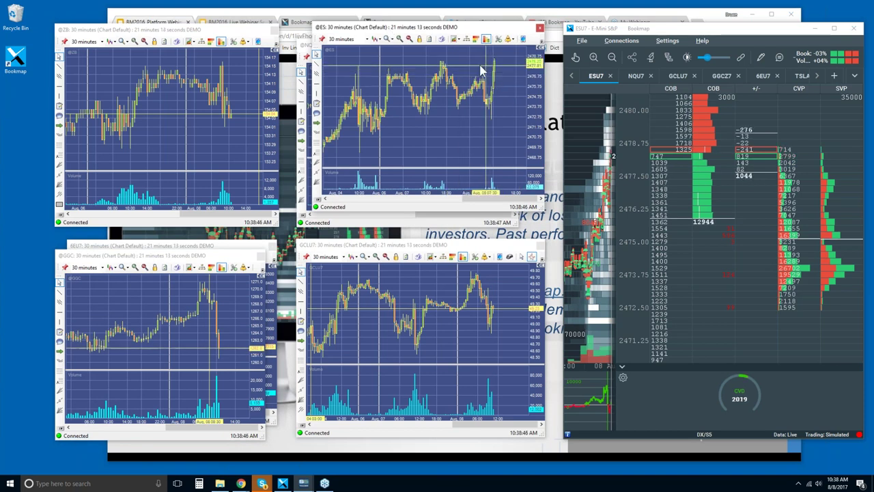
click(623, 42)
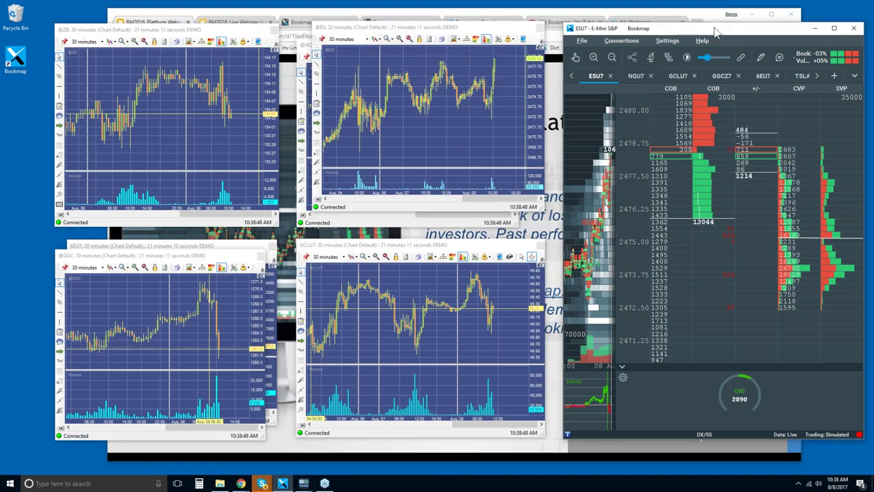
double_click(719, 35)
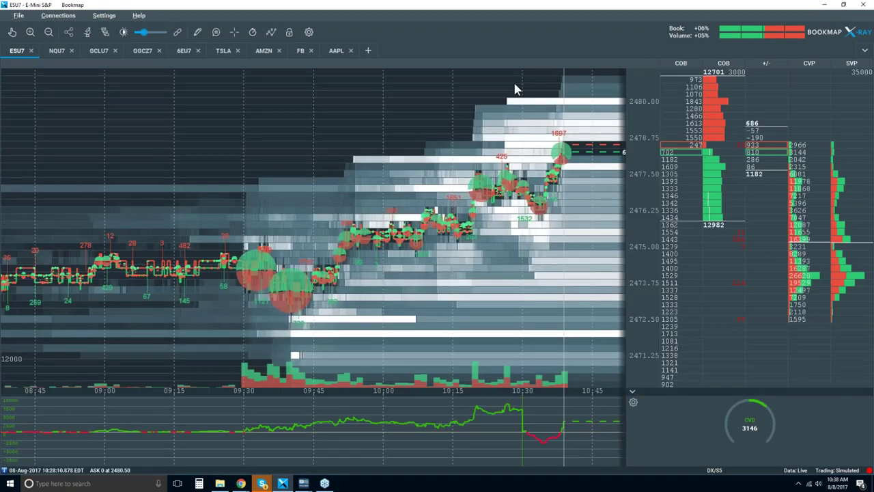
Hide the bottom CVD gauge panel so the ESU7 heatmap fills the full height
click(632, 396)
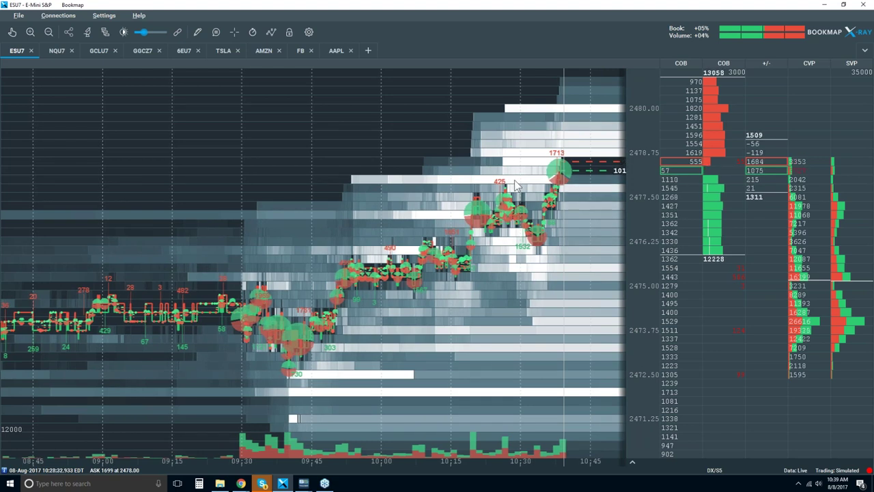
Show candlesticks and hide volume dots, best bid/ask, indicators, heatmap and extended bars
click(271, 34)
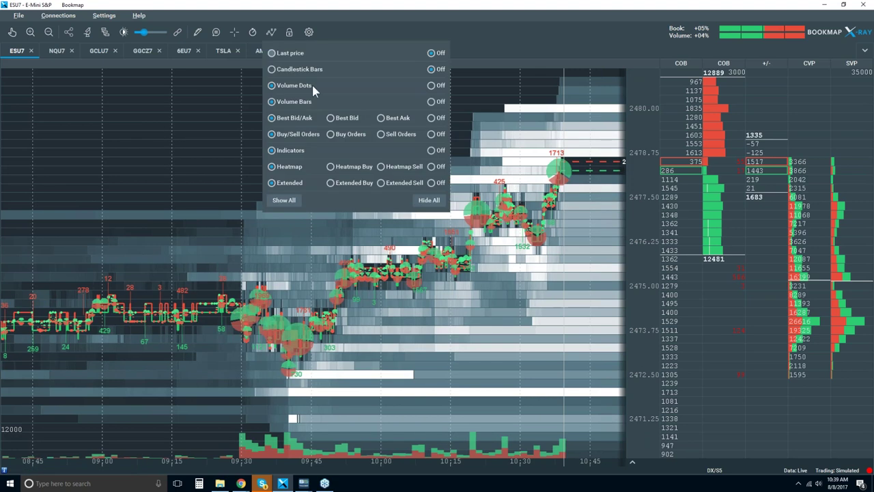
click(294, 69)
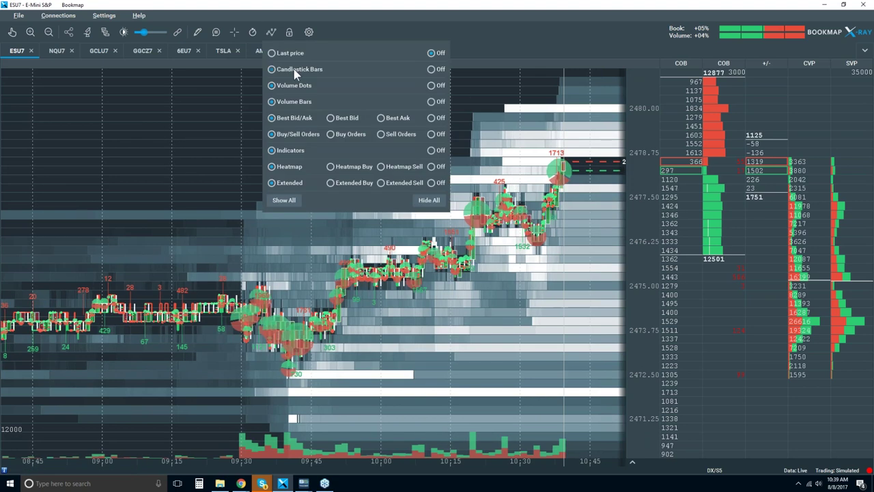
click(432, 84)
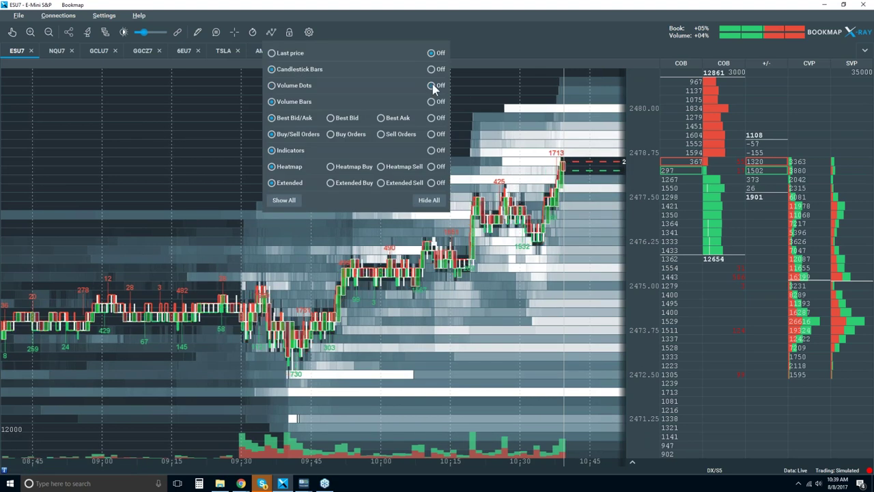
click(432, 120)
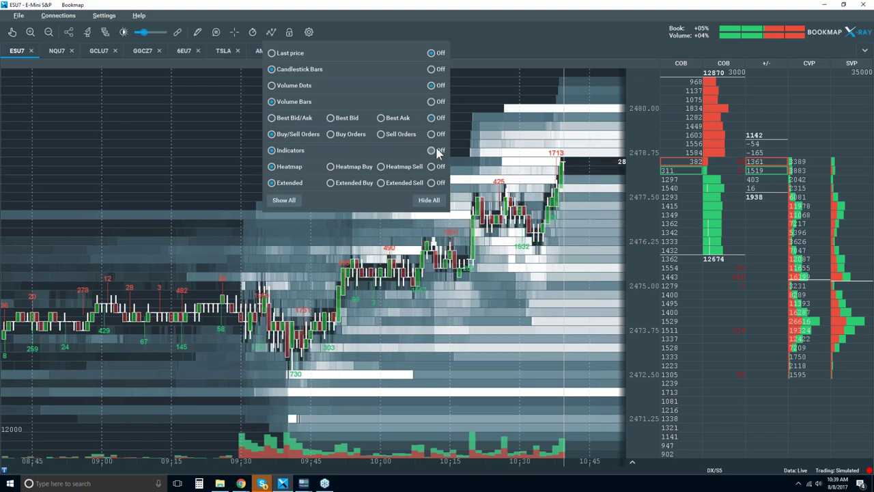
click(431, 150)
click(431, 166)
click(430, 183)
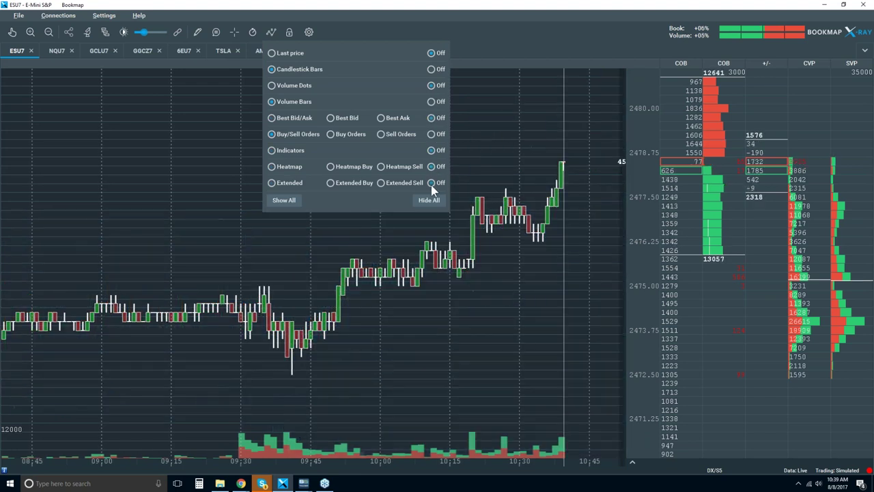
click(480, 138)
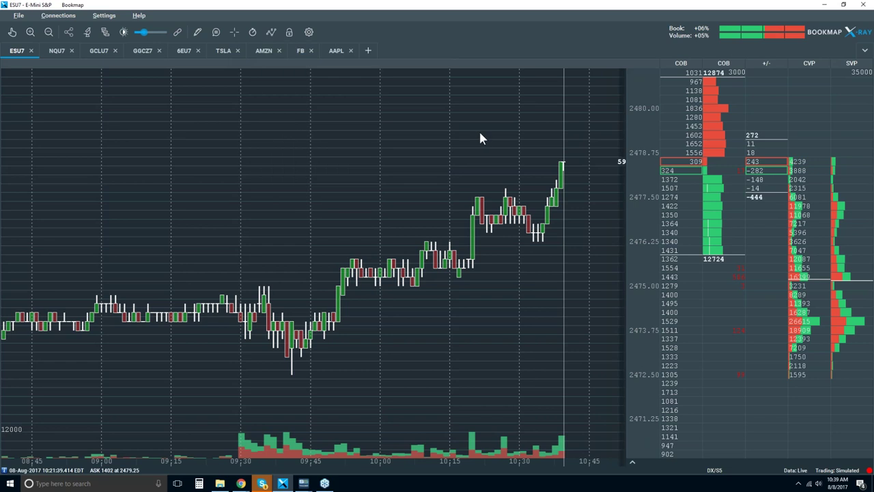
Set the ESU7 Candlesticks study interval to 5 min
click(88, 33)
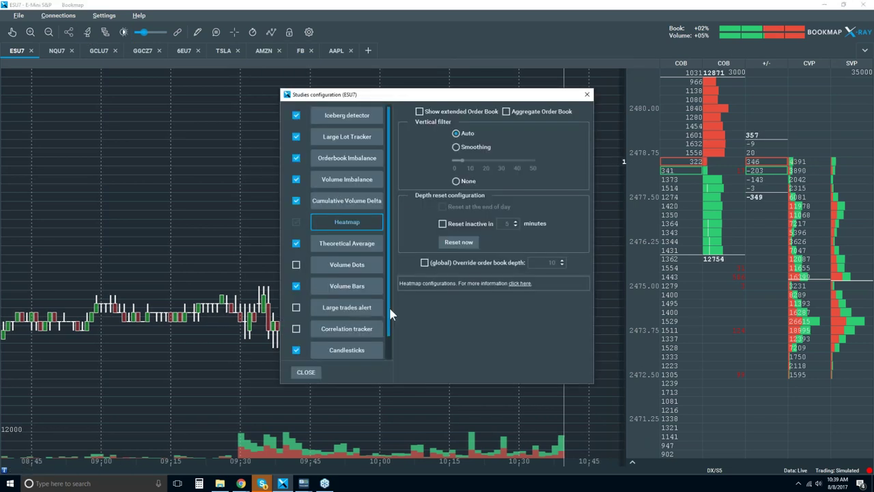
click(347, 350)
click(578, 126)
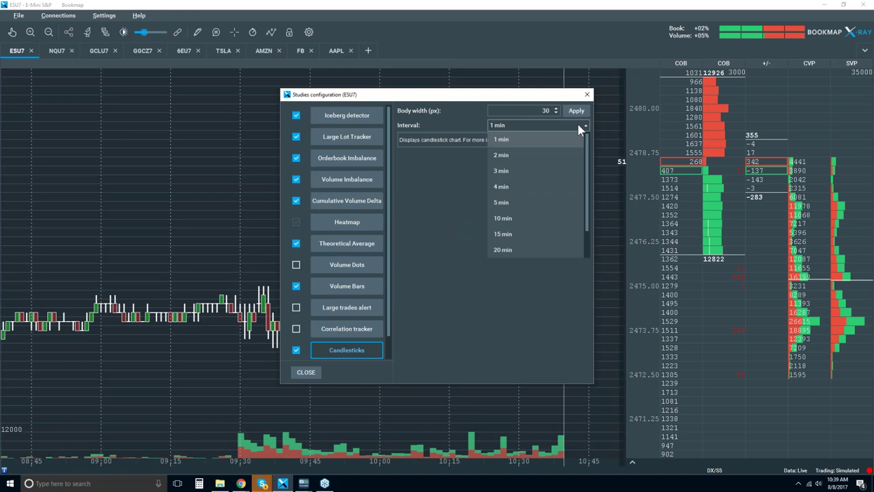
click(509, 200)
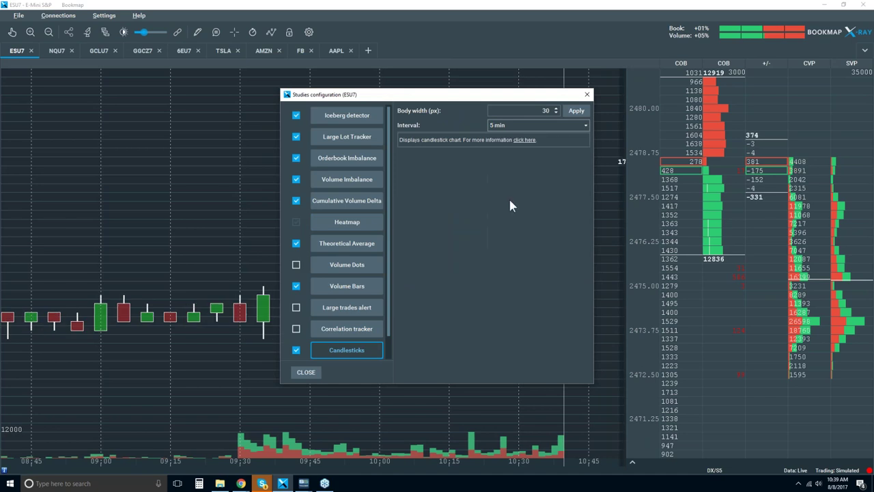
click(587, 95)
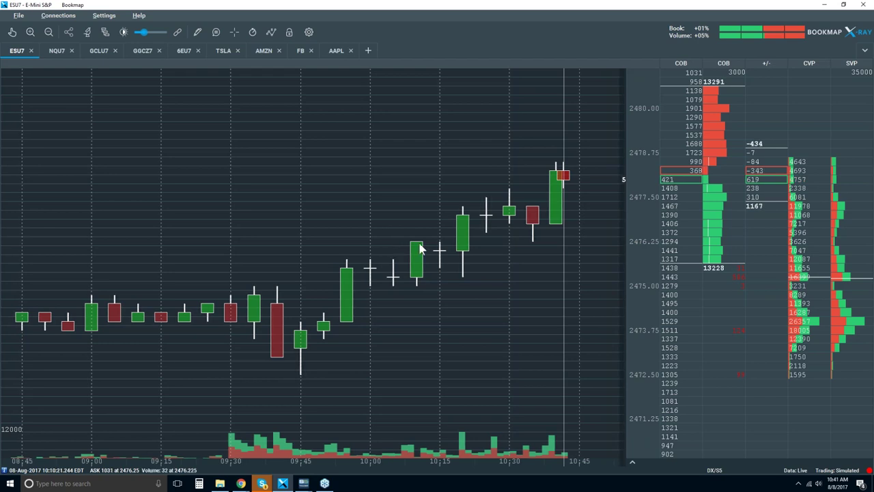
Turn the best bid/ask lines back on and select the hand tool for panning
click(271, 32)
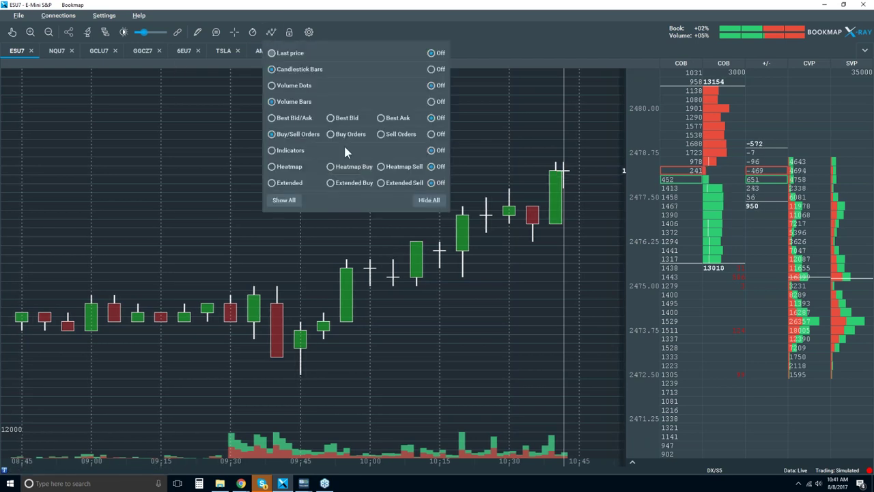
click(296, 119)
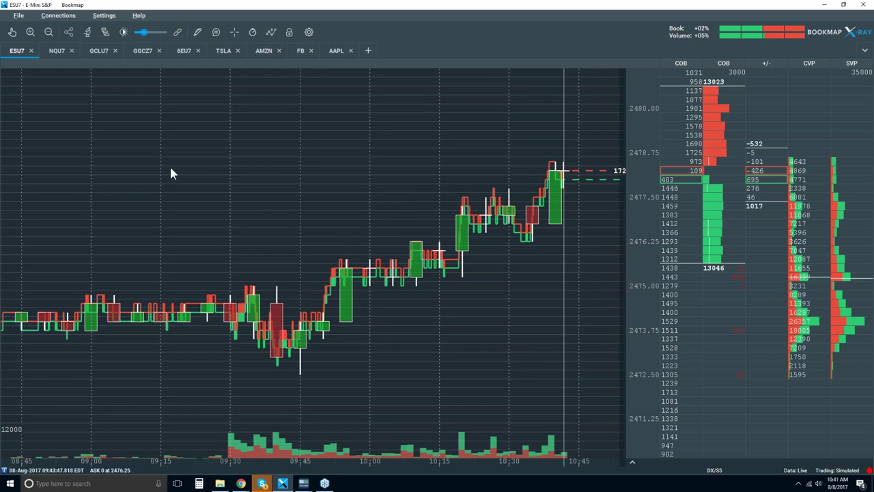
click(11, 32)
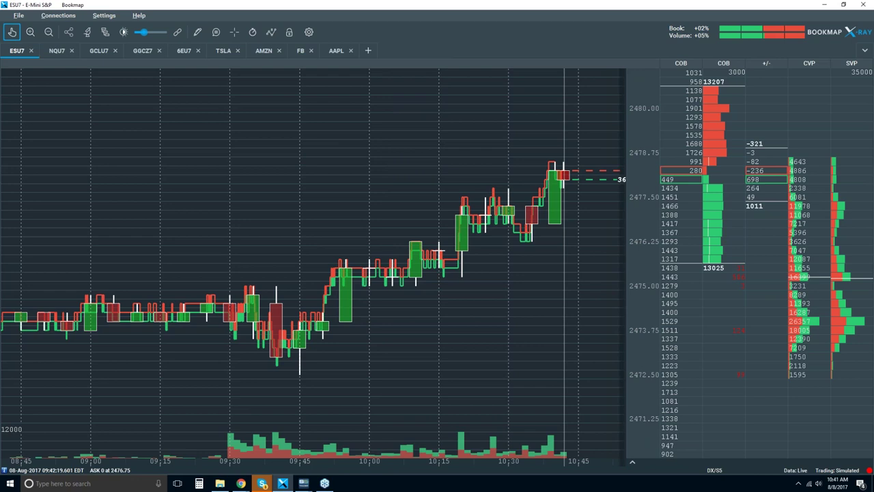
Pan the ESU7 chart between the 09:15 bars and the live edge, then open the components show/hide list
scroll(324, 301, up, 5)
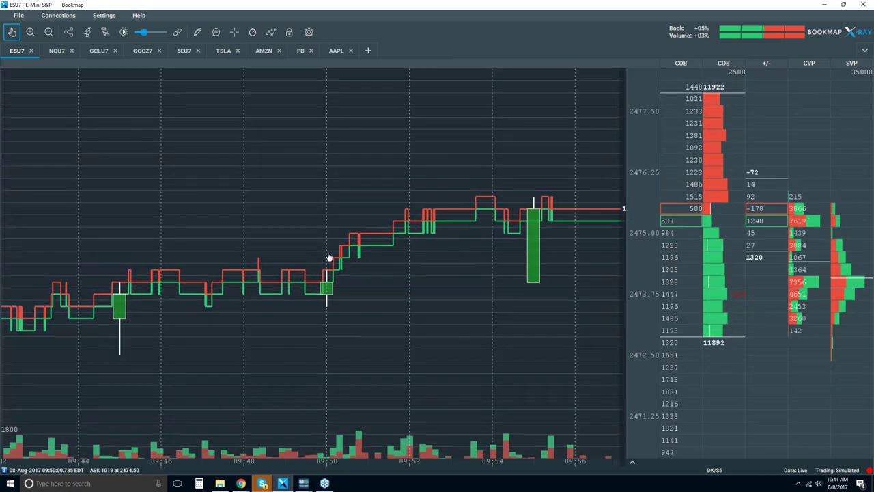
scroll(332, 256, down, 5)
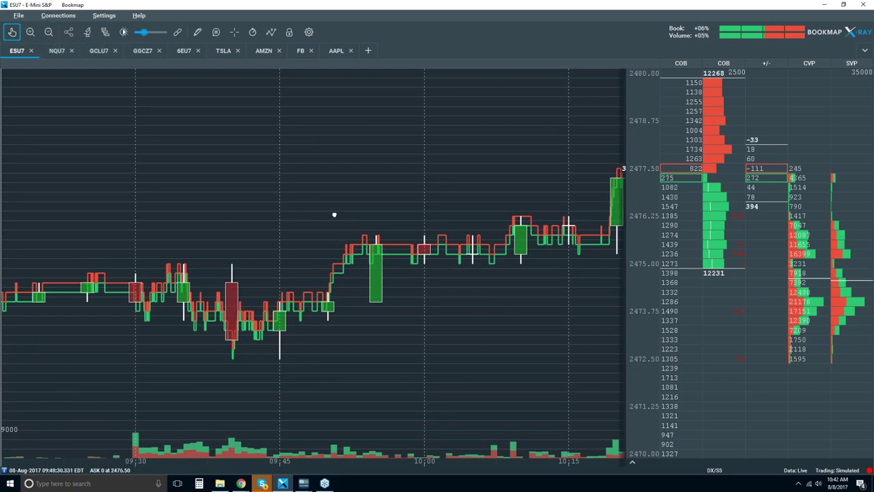
drag(336, 216, 347, 216)
scroll(366, 200, down, 2)
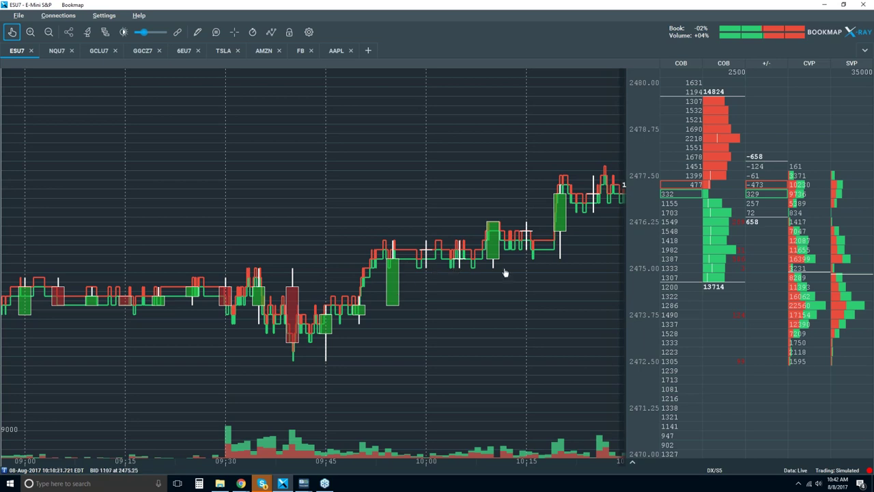
drag(504, 272, 396, 265)
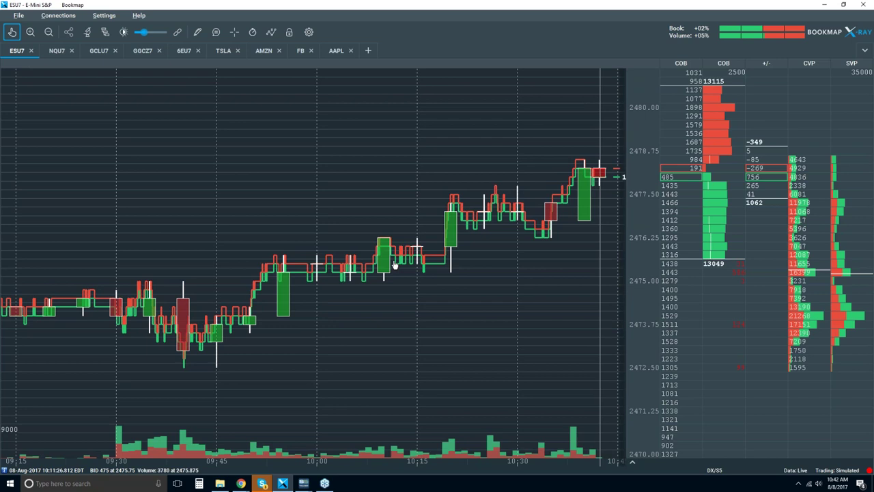
scroll(394, 265, down, 3)
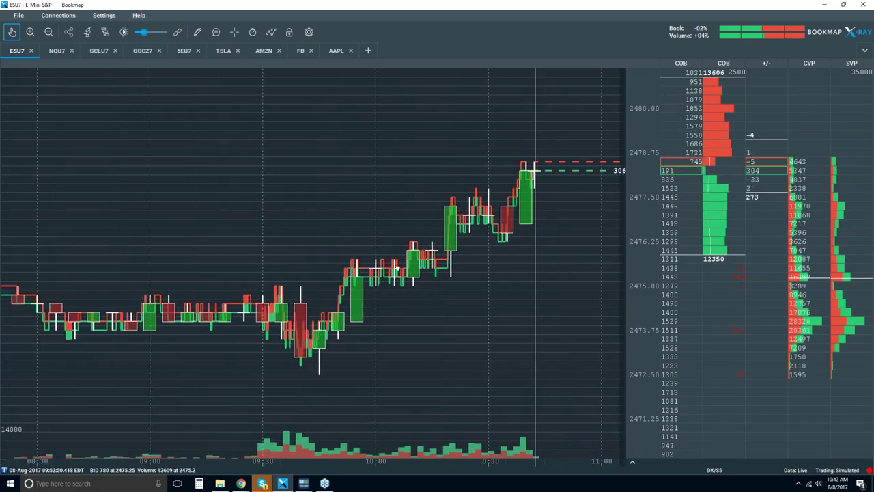
scroll(397, 269, up, 3)
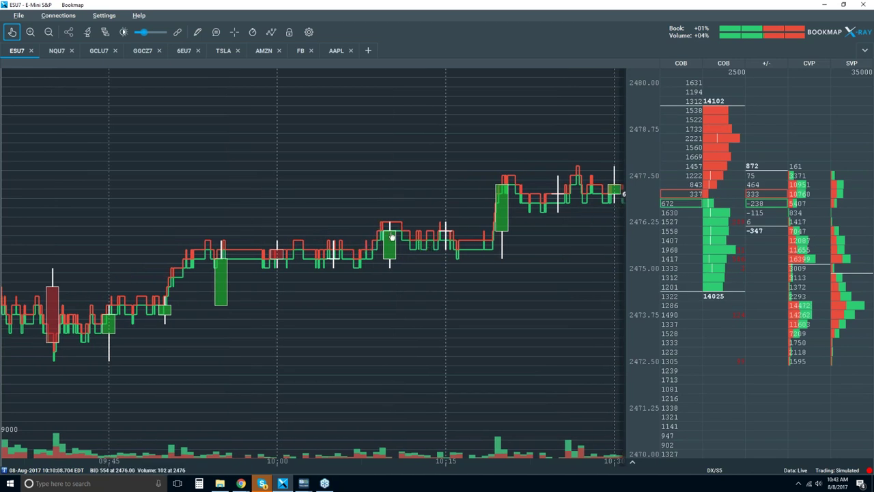
drag(412, 293, 511, 289)
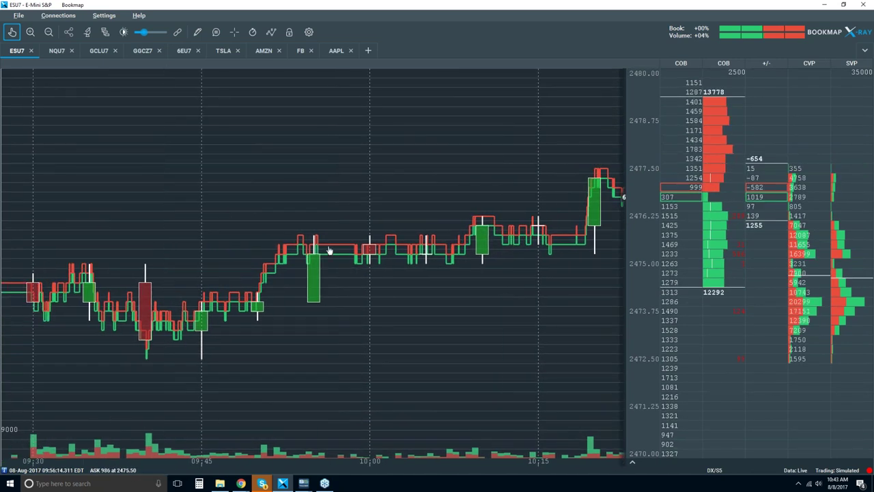
scroll(301, 274, down, 2)
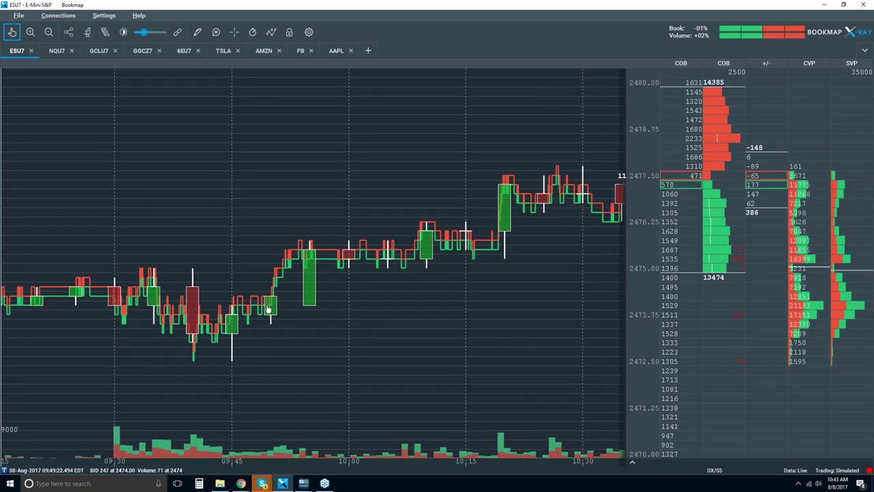
drag(294, 276, 306, 275)
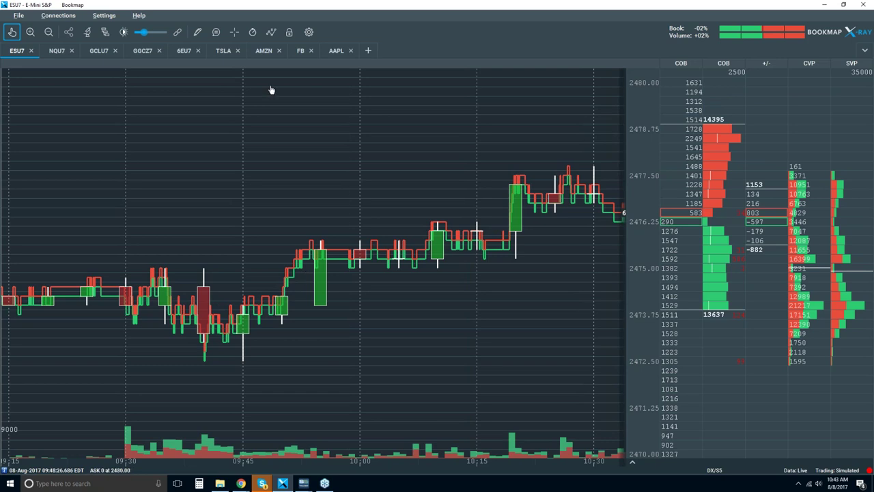
click(272, 33)
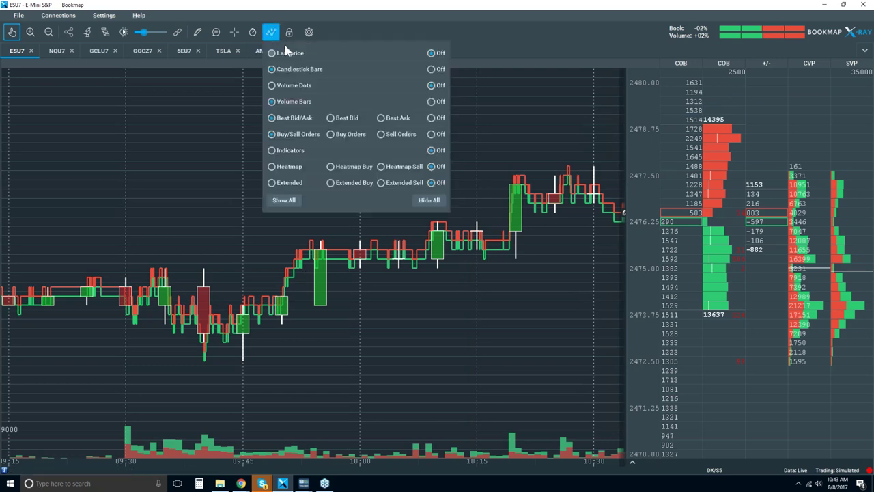
Turn on Volume Dots for ESU7 and reduce their dot size in Studies configuration
click(299, 85)
click(192, 178)
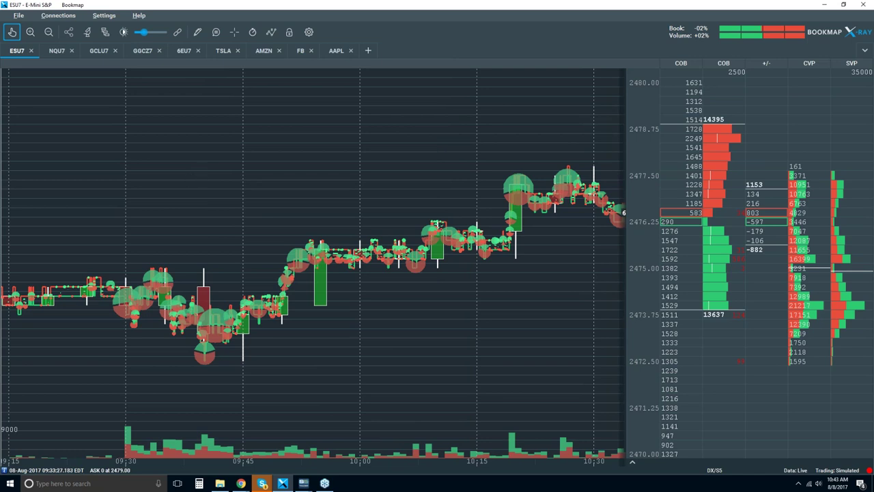
click(87, 33)
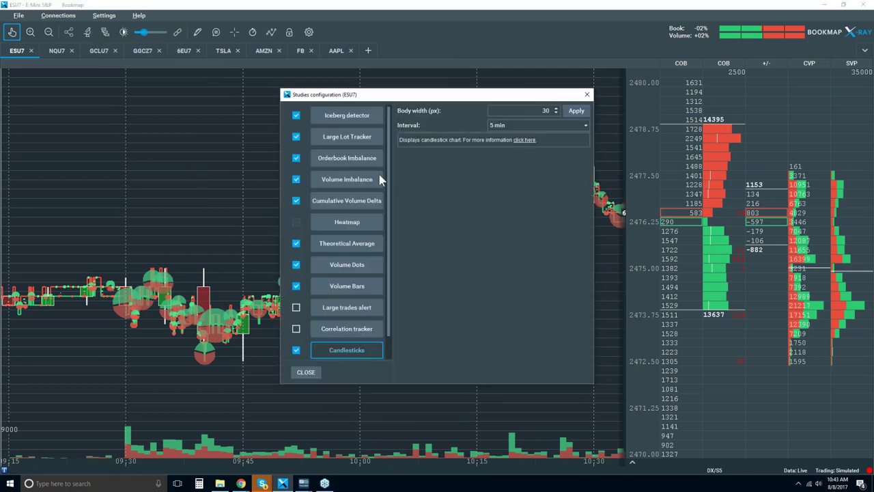
click(365, 268)
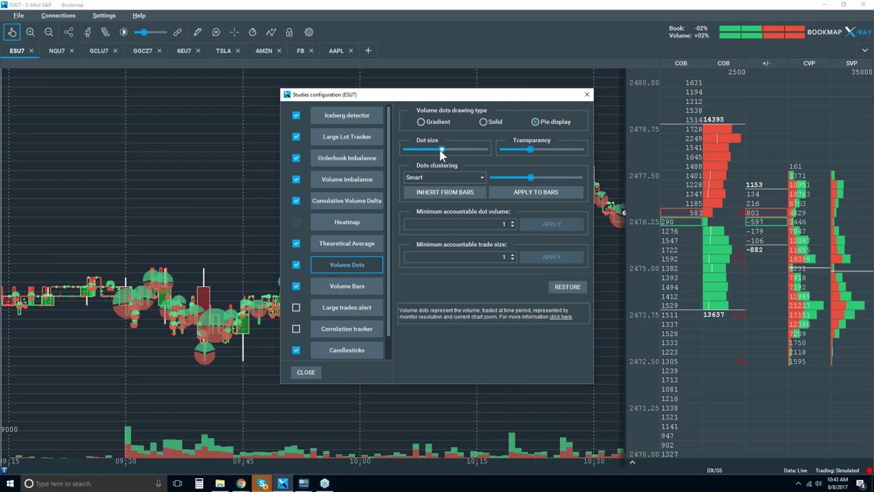
drag(442, 149, 426, 150)
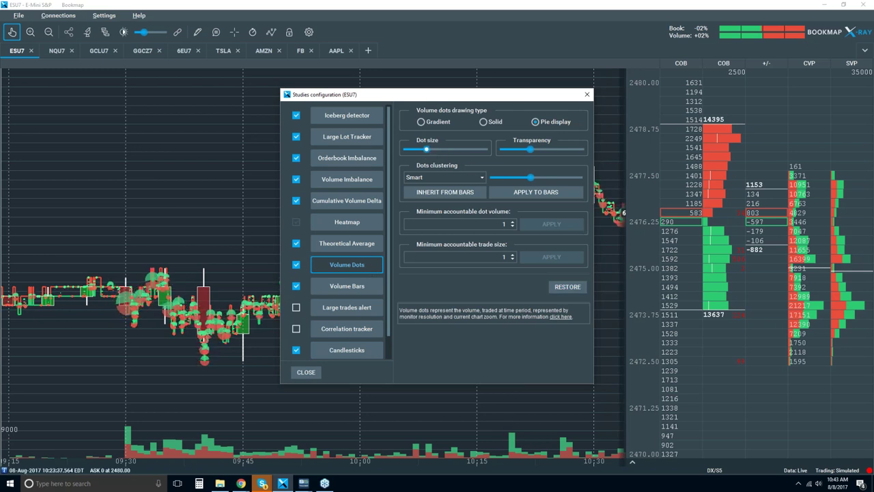
click(586, 94)
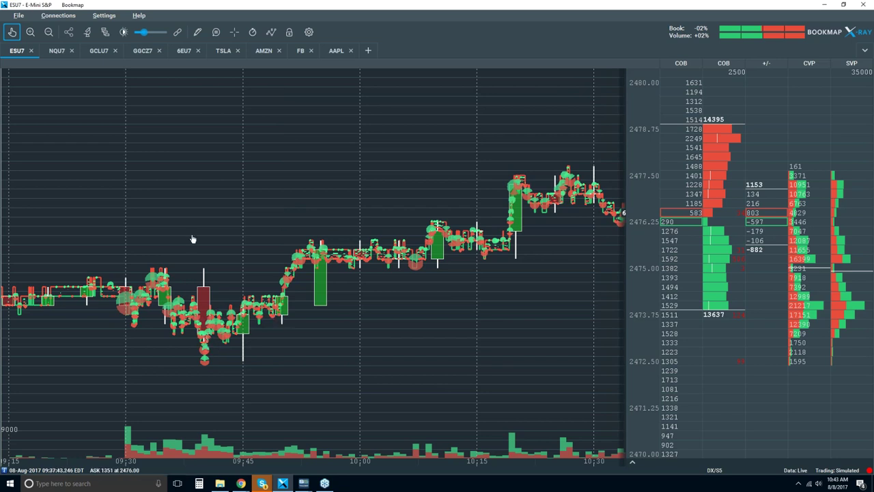
scroll(213, 303, up, 5)
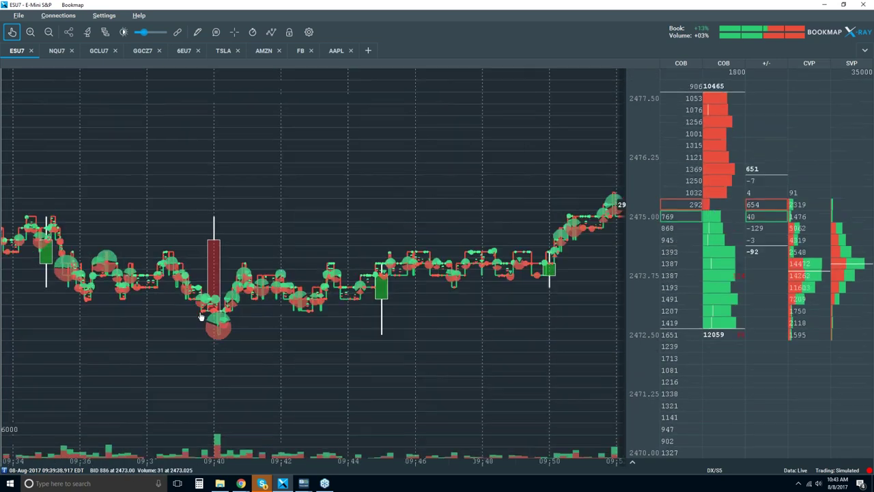
Pan the ESU7 chart back toward 09:30 and zoom out to roughly 09:28–09:44
drag(191, 303, 294, 321)
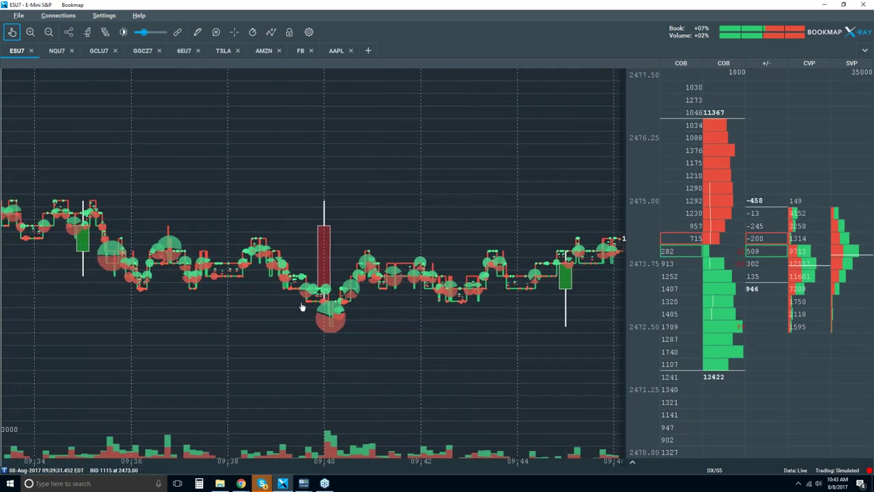
drag(266, 322, 332, 322)
drag(233, 317, 361, 316)
scroll(271, 312, down, 2)
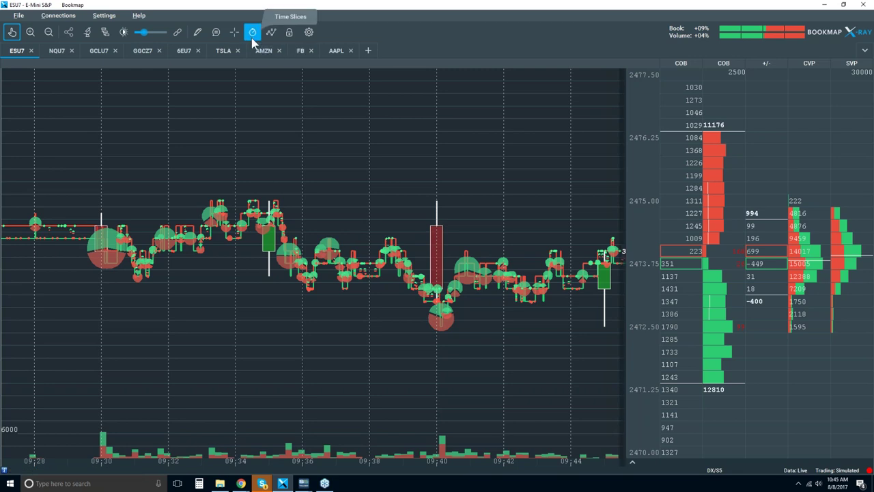
Enable data tooltips so the 09:40 bubble reports its time, ask price and volume
click(216, 32)
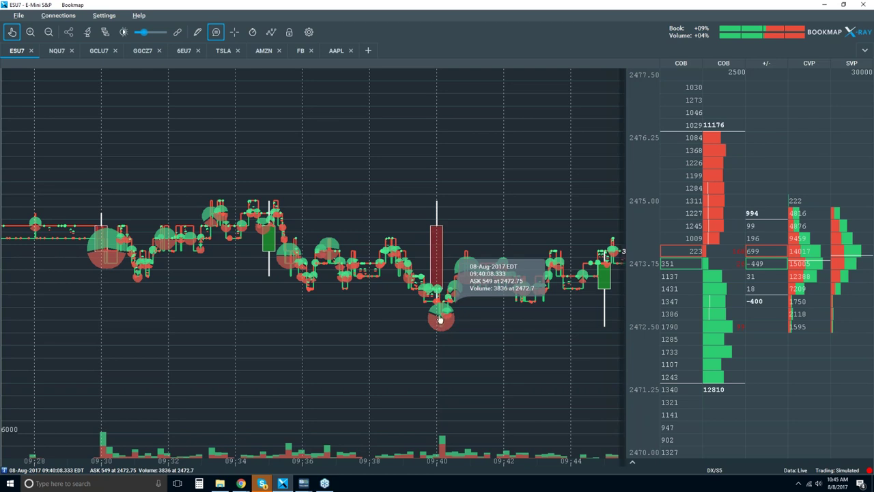
Zoom the time axis around 09:40:09.718 down to sub-millisecond spacing between order-book events
scroll(441, 320, up, 5)
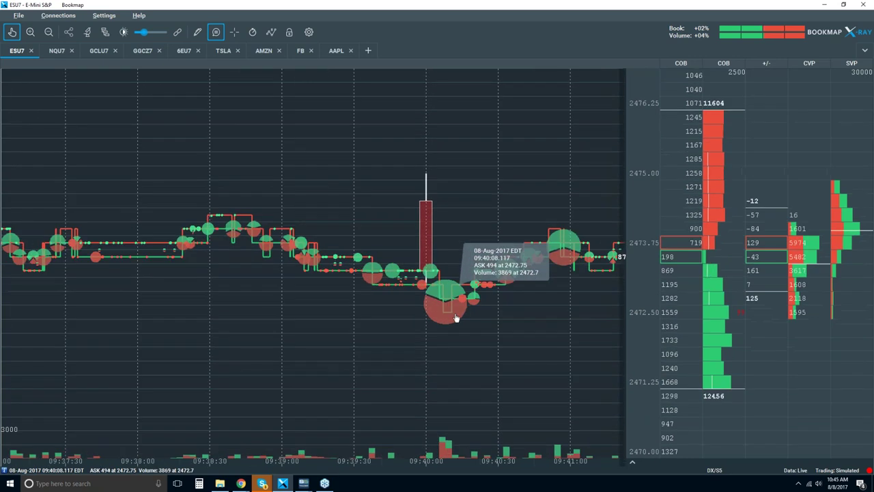
scroll(449, 299, up, 6)
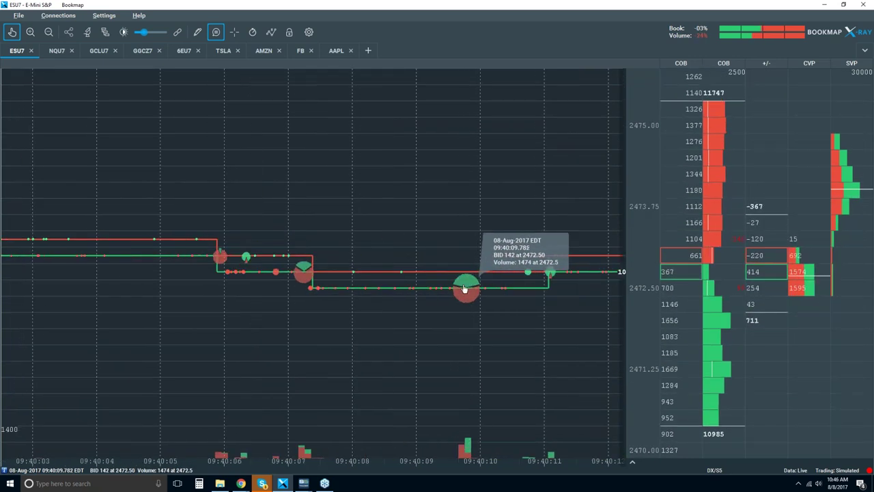
scroll(473, 279, up, 2)
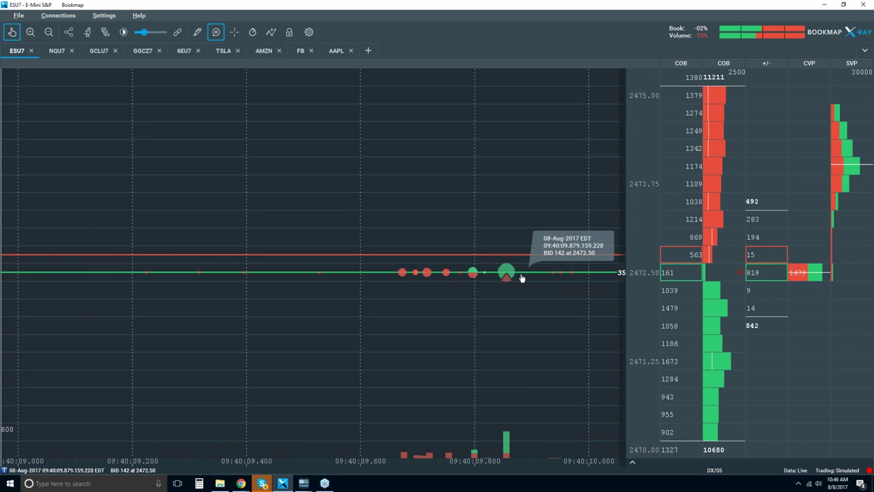
scroll(427, 273, up, 3)
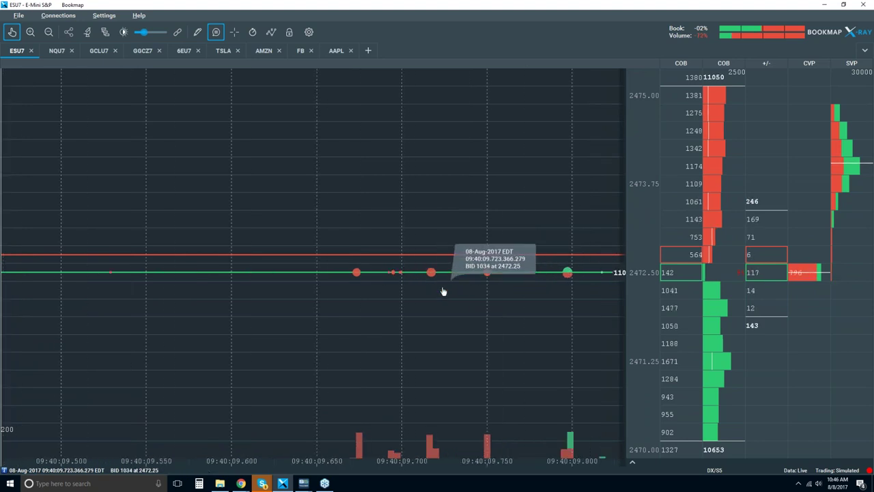
scroll(434, 274, up, 1)
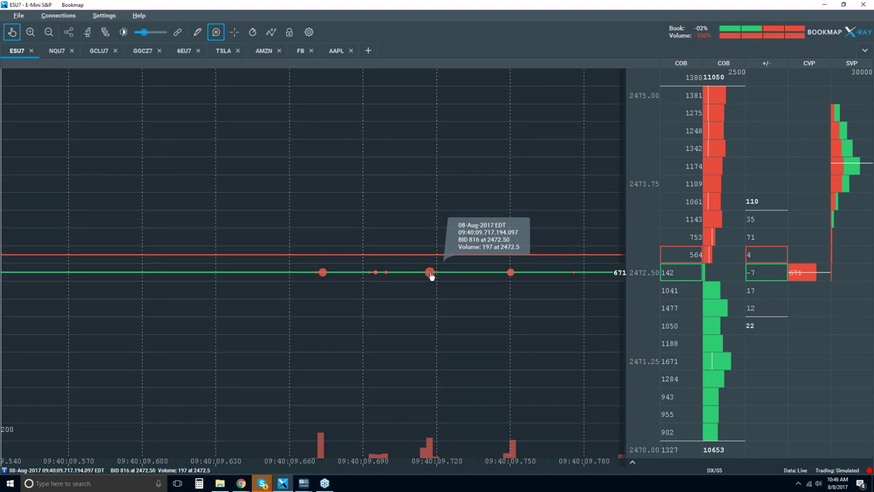
scroll(431, 275, up, 1)
scroll(434, 276, up, 2)
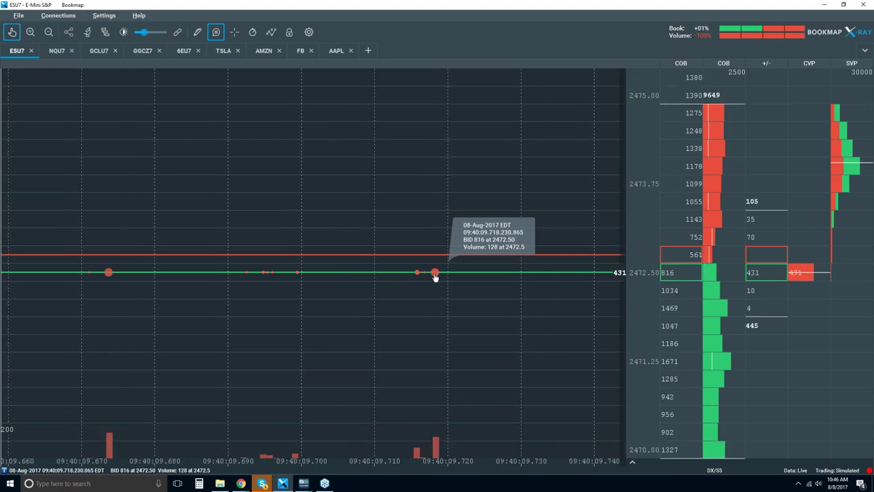
scroll(436, 276, up, 6)
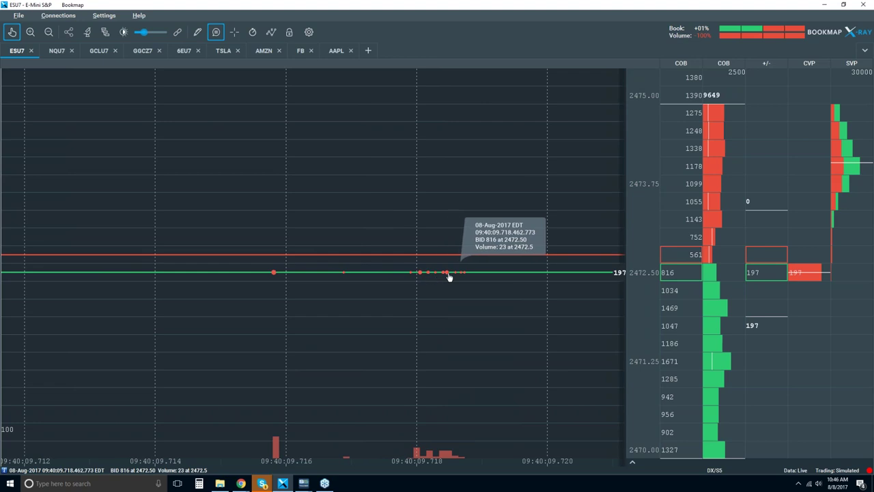
scroll(453, 277, up, 1)
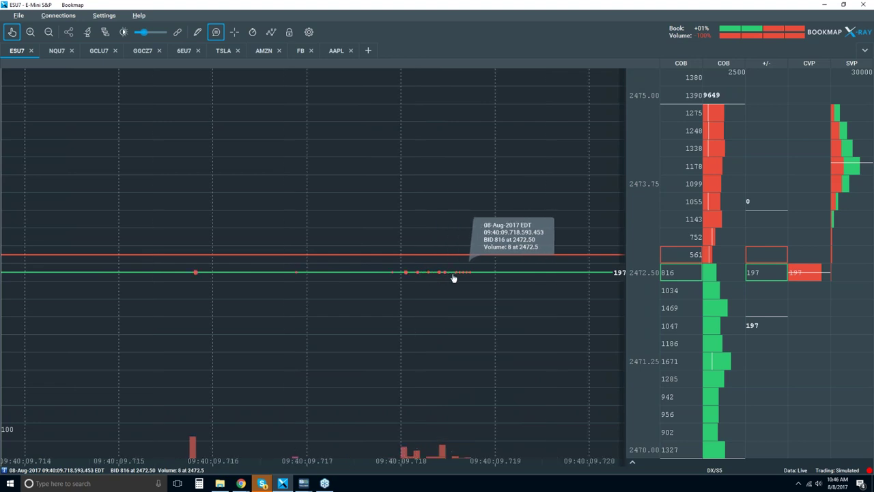
scroll(453, 278, up, 3)
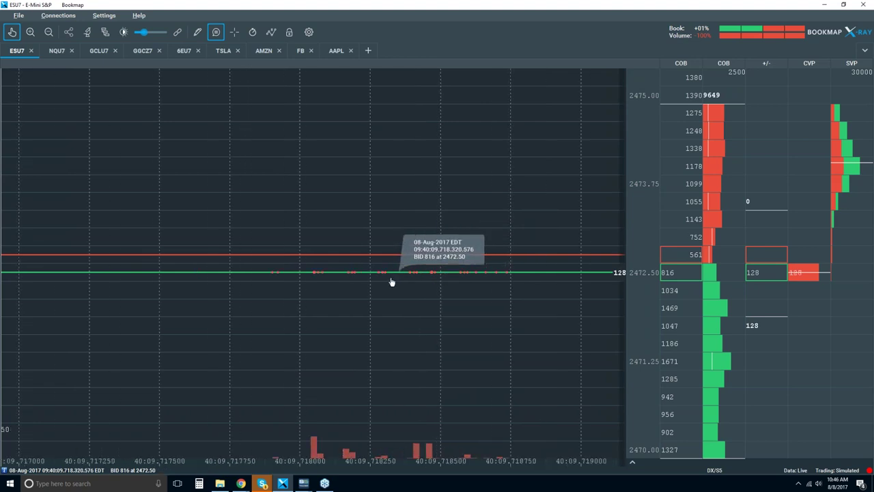
scroll(394, 282, up, 1)
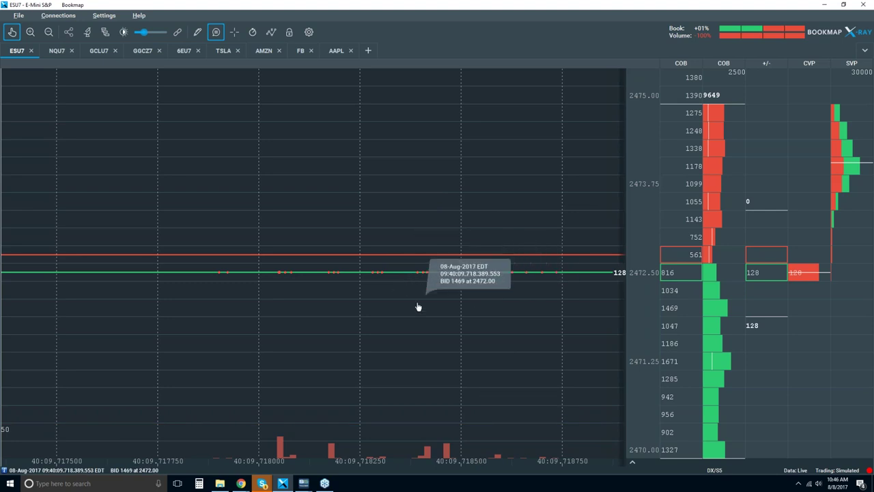
scroll(394, 304, right, 1)
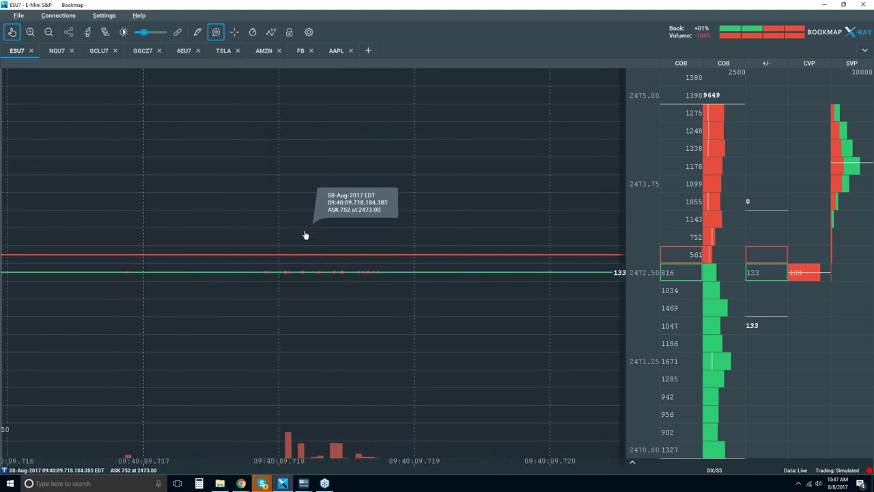
scroll(305, 234, down, 5)
scroll(305, 235, down, 5)
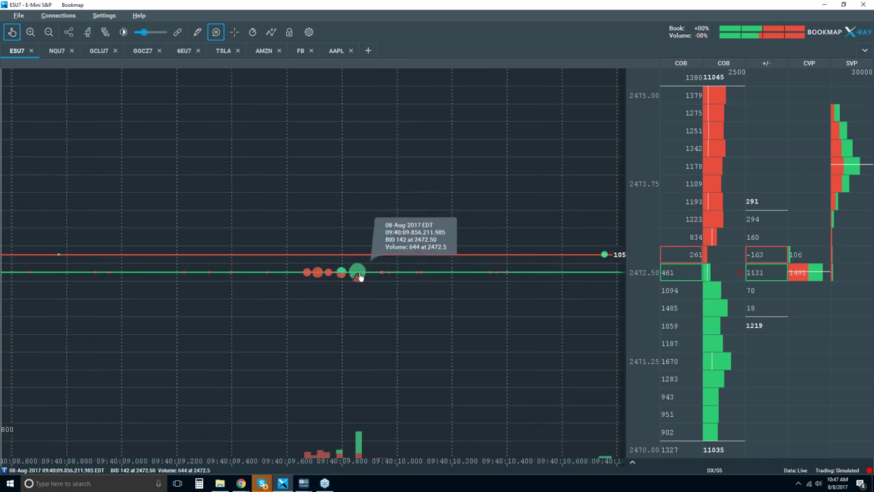
scroll(361, 273, down, 5)
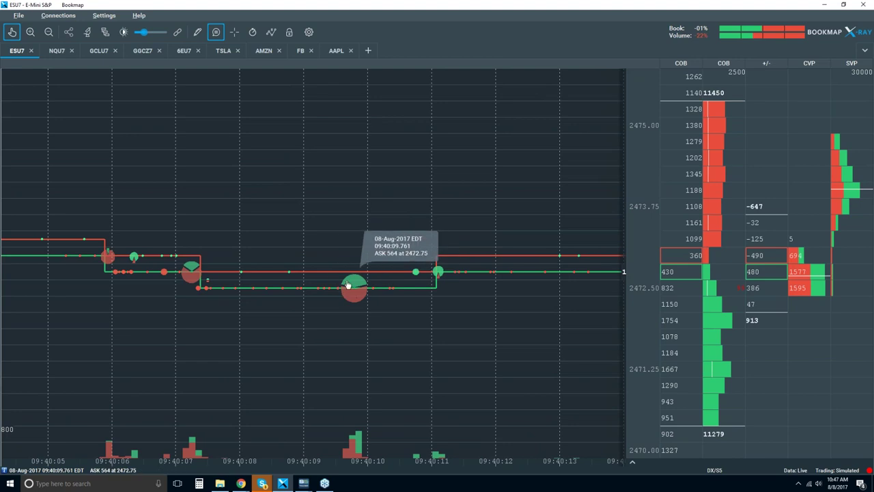
scroll(322, 279, down, 4)
scroll(322, 279, down, 5)
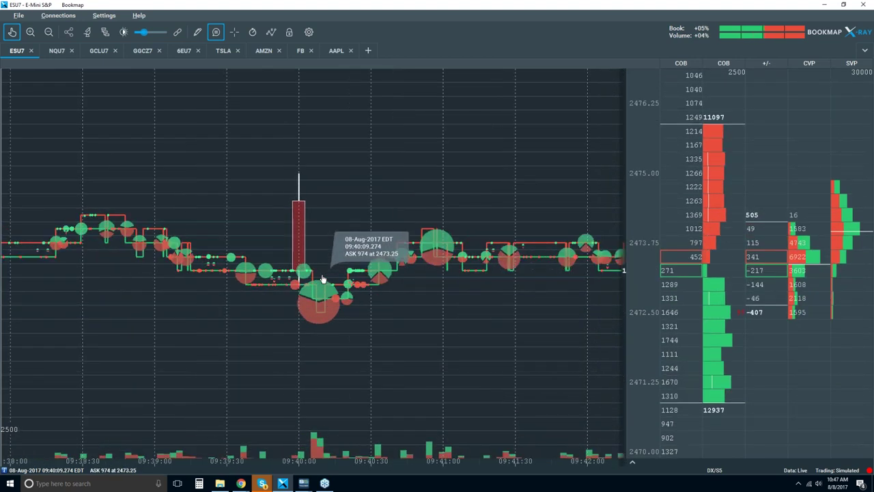
scroll(322, 278, down, 3)
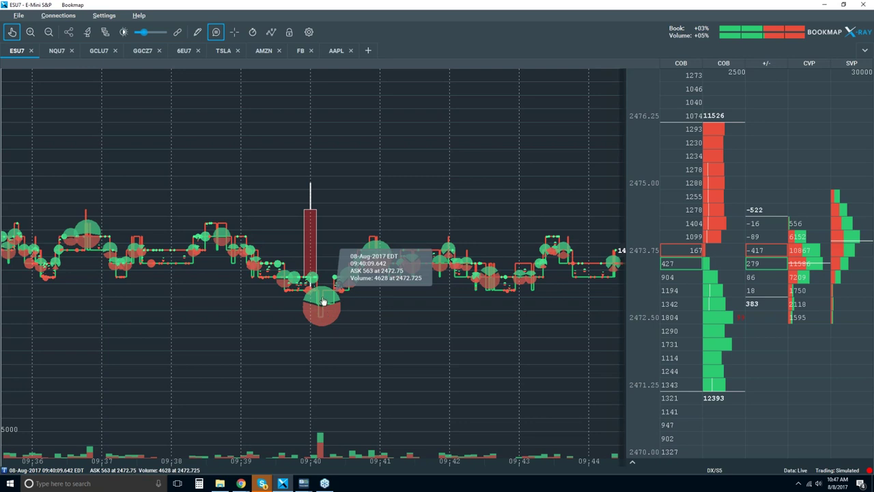
scroll(323, 300, down, 2)
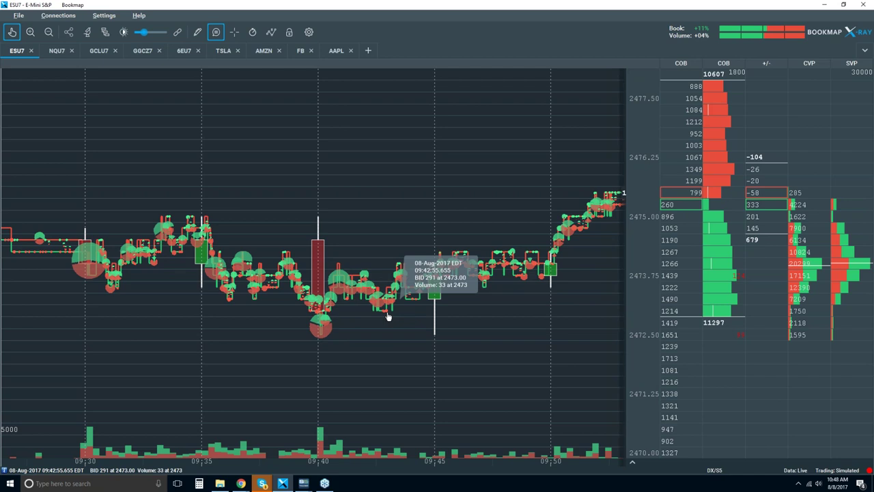
scroll(386, 314, up, 3)
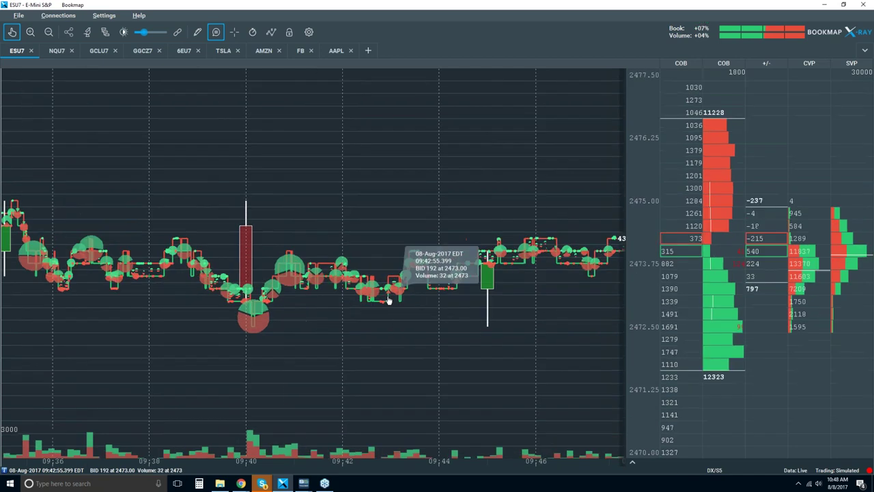
scroll(385, 280, up, 2)
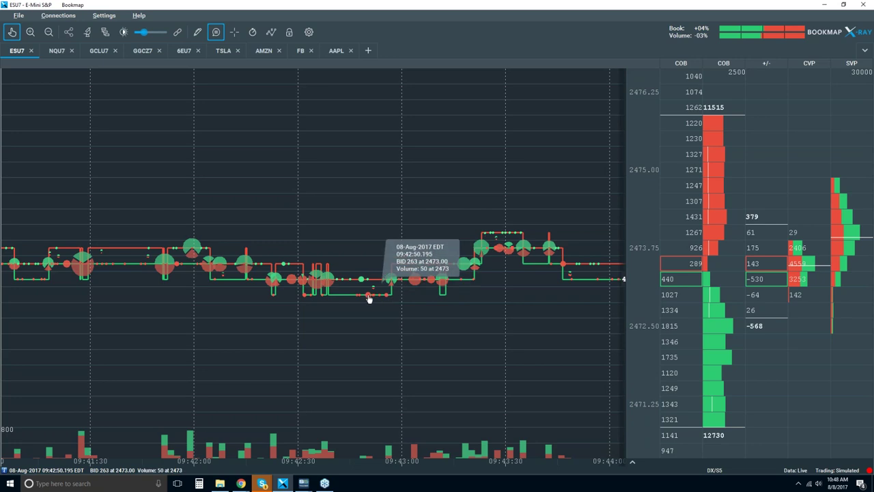
scroll(368, 299, down, 4)
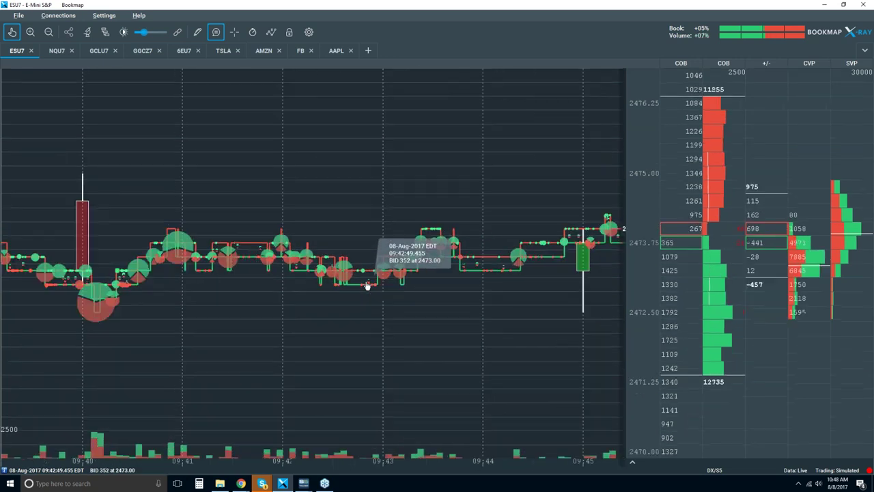
scroll(367, 286, down, 4)
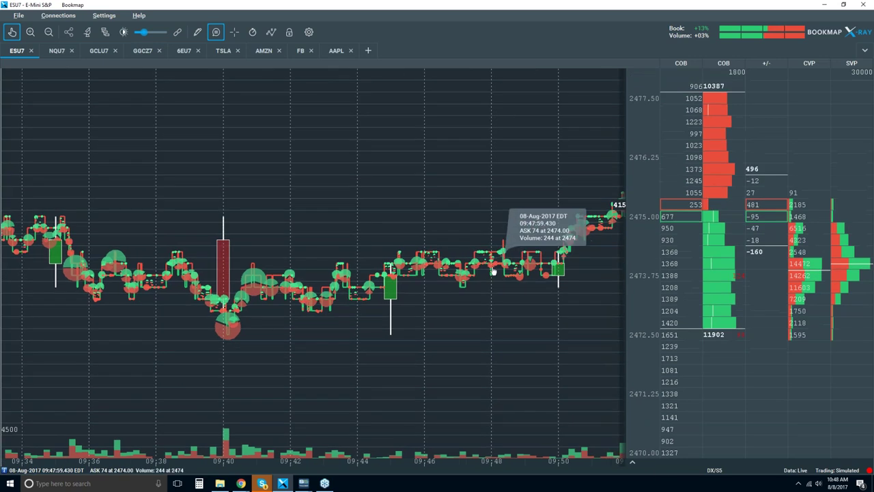
scroll(493, 272, down, 2)
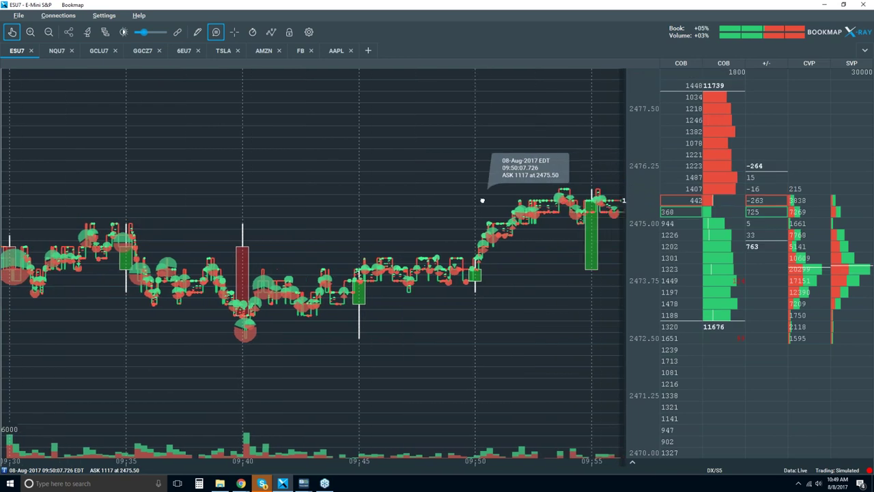
scroll(454, 213, down, 2)
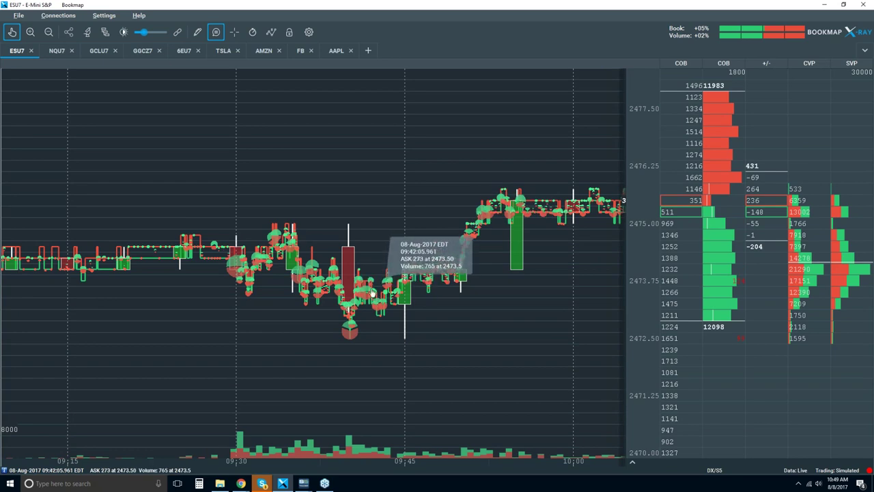
scroll(369, 275, up, 1)
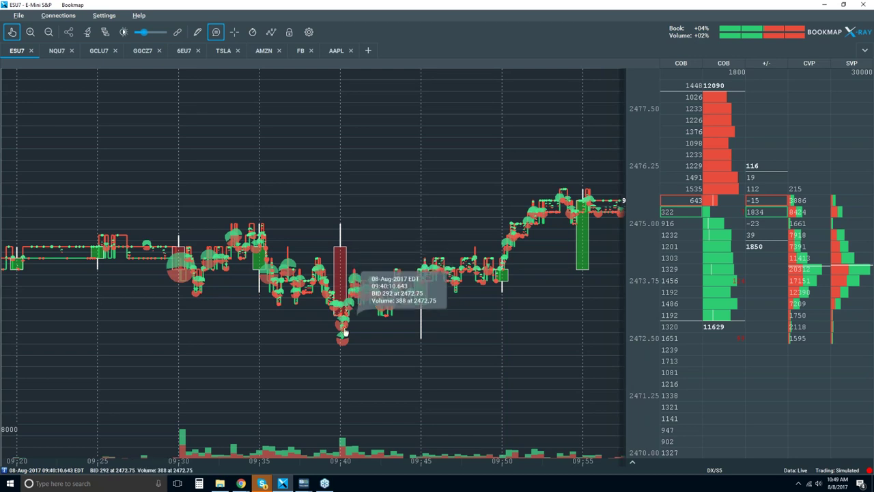
scroll(369, 300, up, 5)
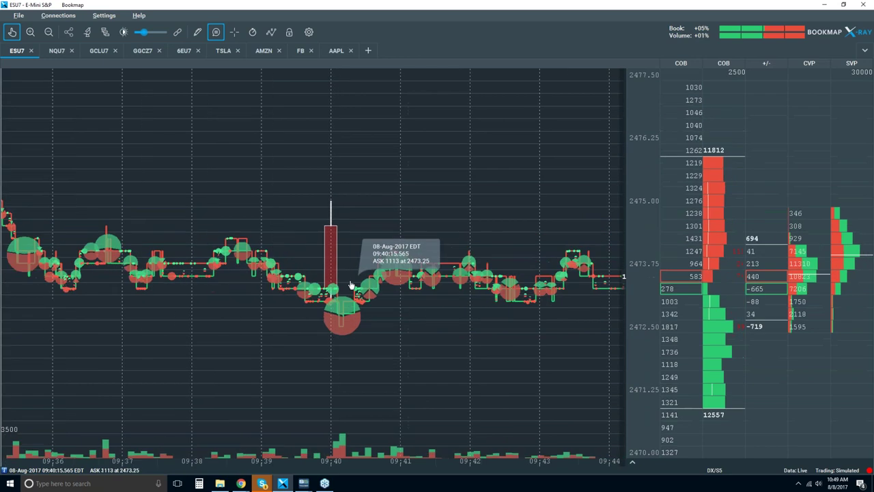
drag(491, 266, 336, 270)
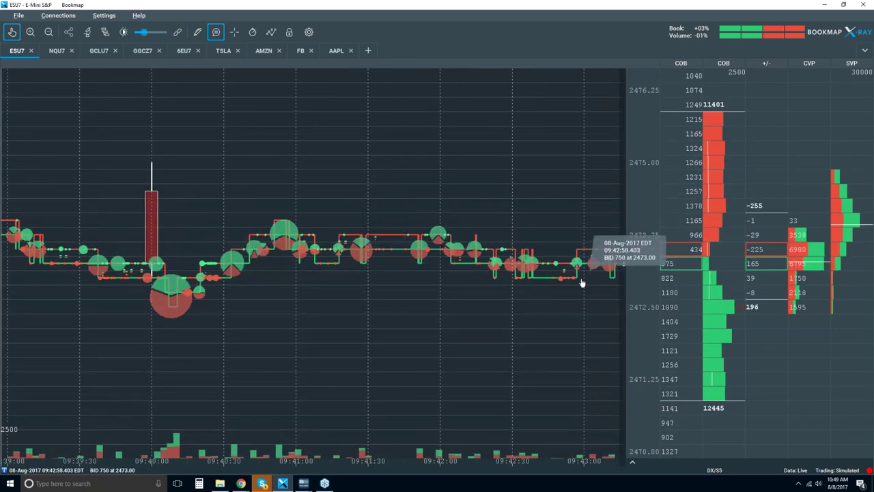
drag(580, 293, 486, 294)
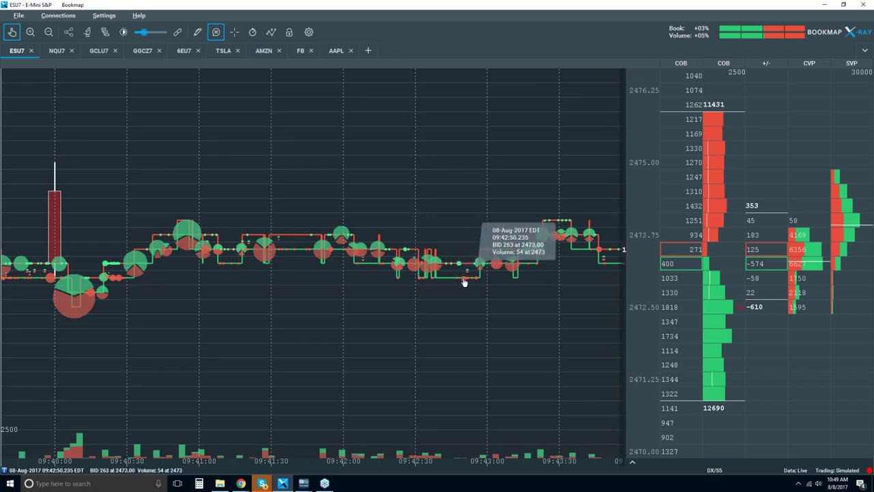
scroll(464, 281, down, 4)
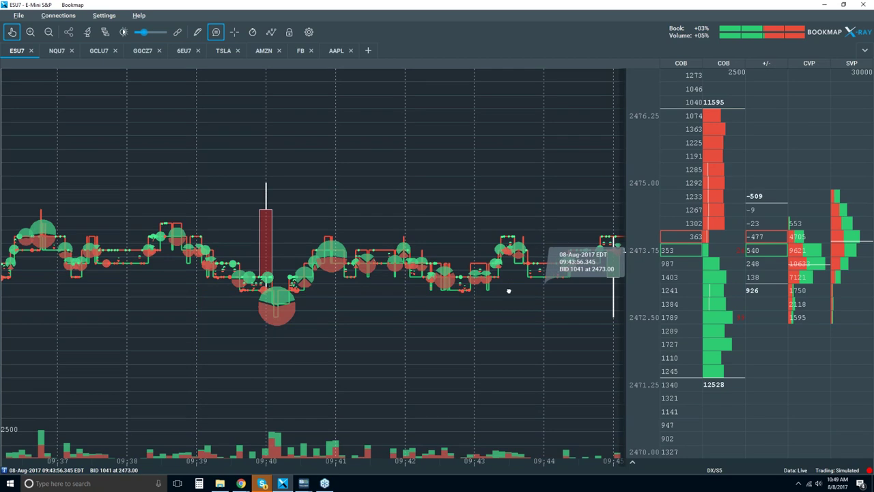
drag(507, 289, 405, 277)
scroll(404, 288, down, 3)
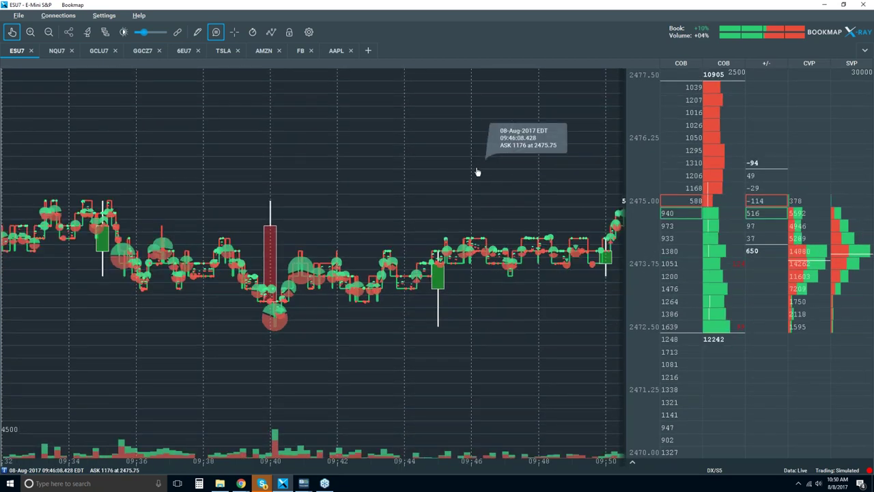
scroll(476, 171, down, 3)
drag(441, 187, 368, 189)
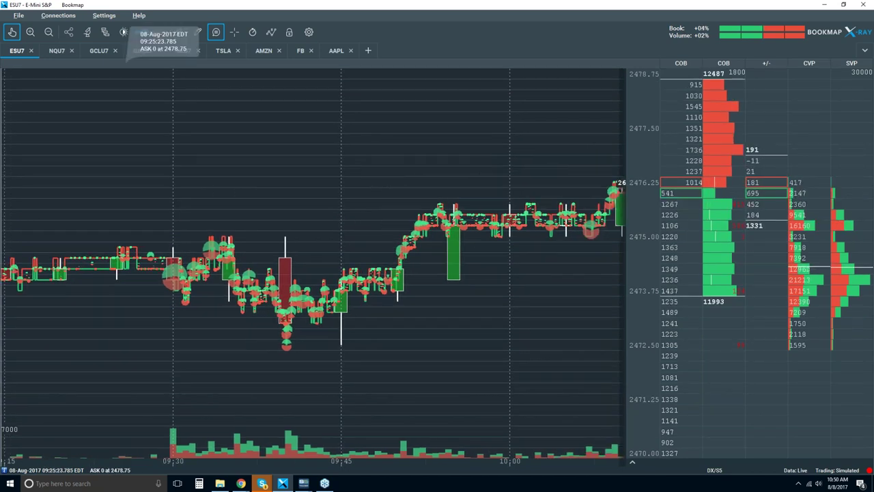
Jump the ESU7 chart back to live trading and switch off the hover data tooltips
click(12, 32)
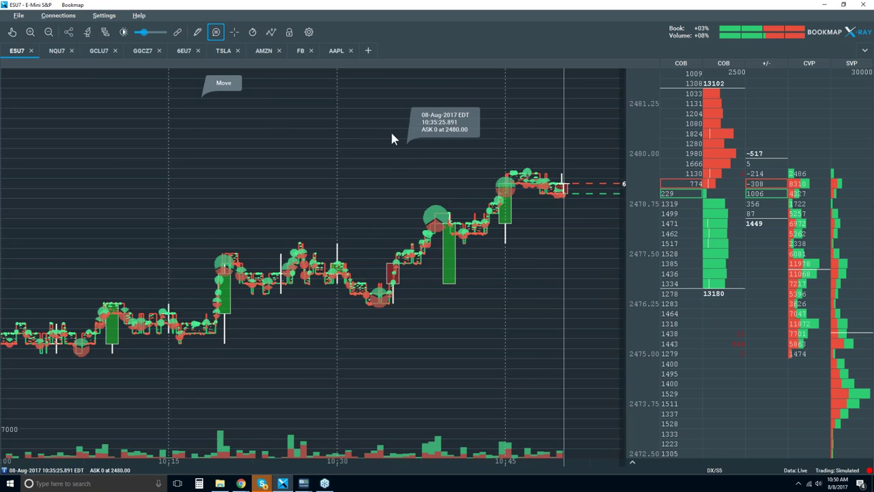
click(217, 32)
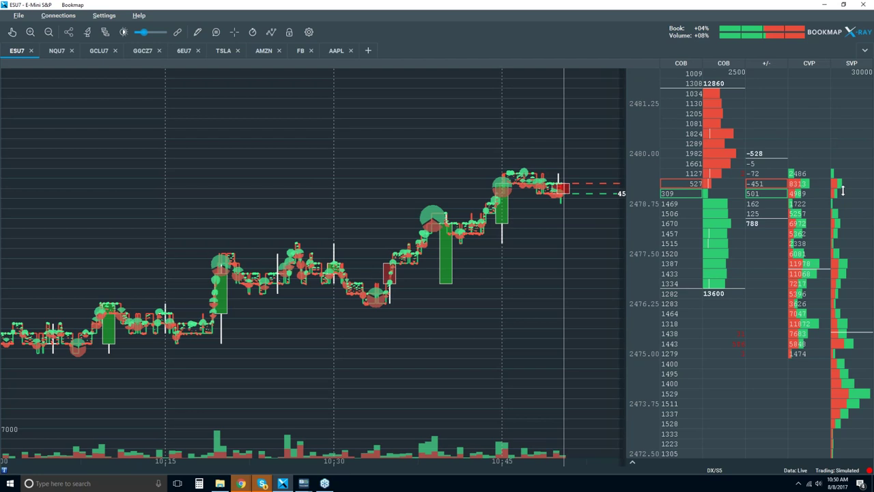
Hide the +/- Quotes Delta column from the order-book ladder, leaving COB, CVP and SVP
right_click(767, 128)
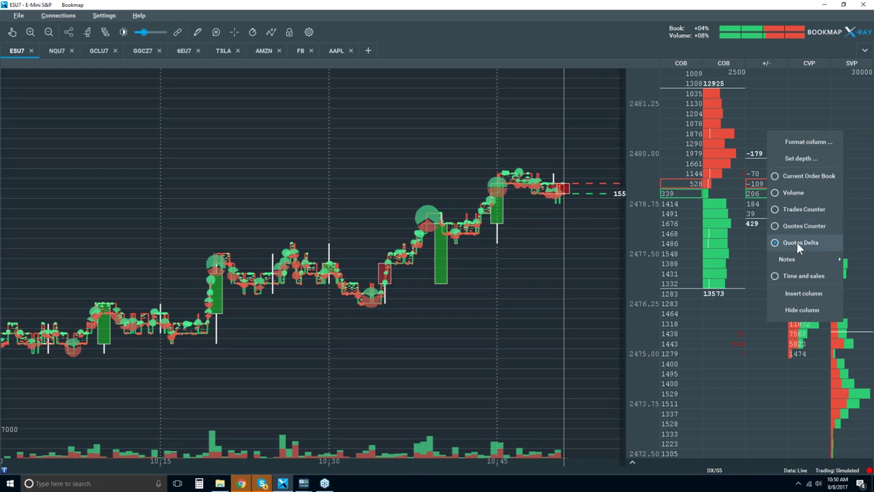
mouse_move(790, 262)
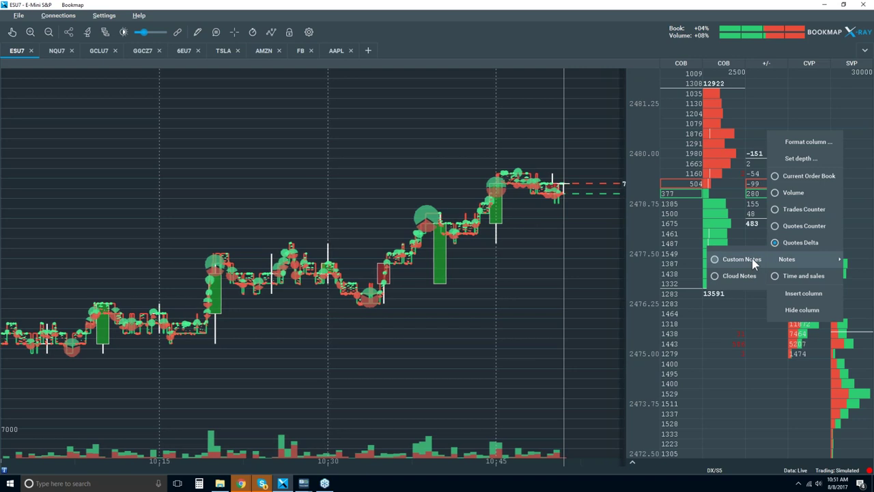
click(802, 309)
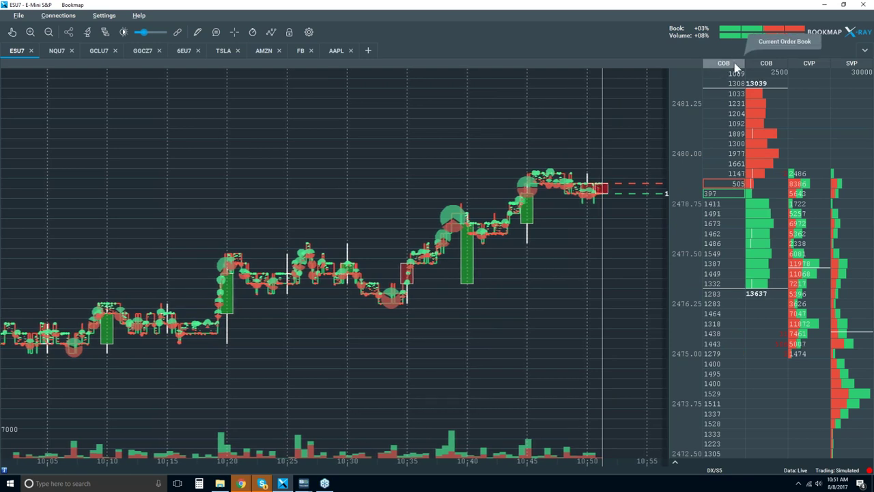
right_click(719, 118)
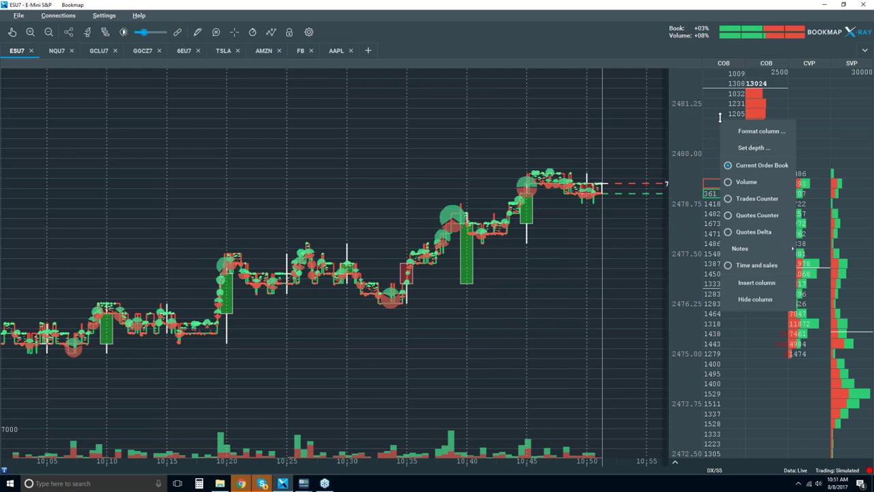
click(762, 132)
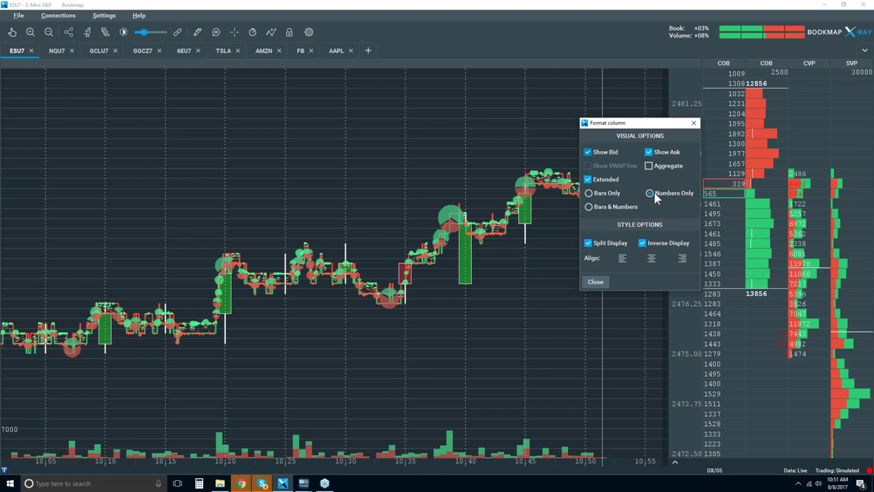
click(610, 195)
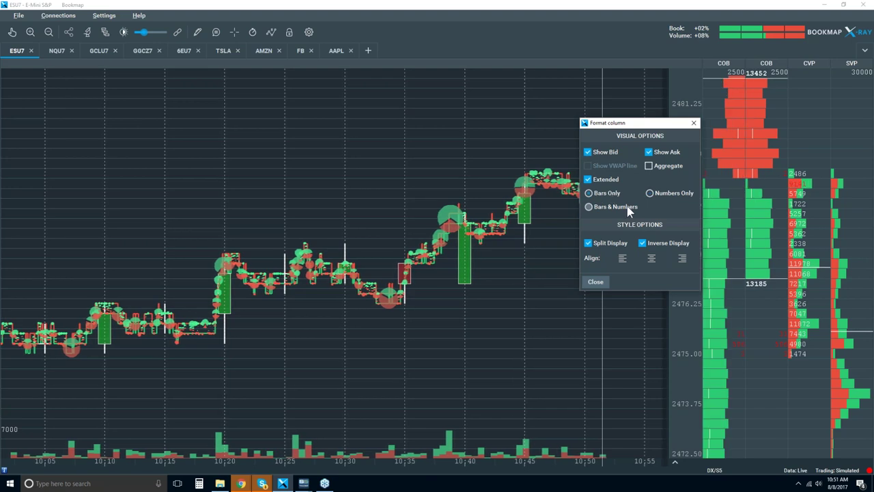
click(627, 208)
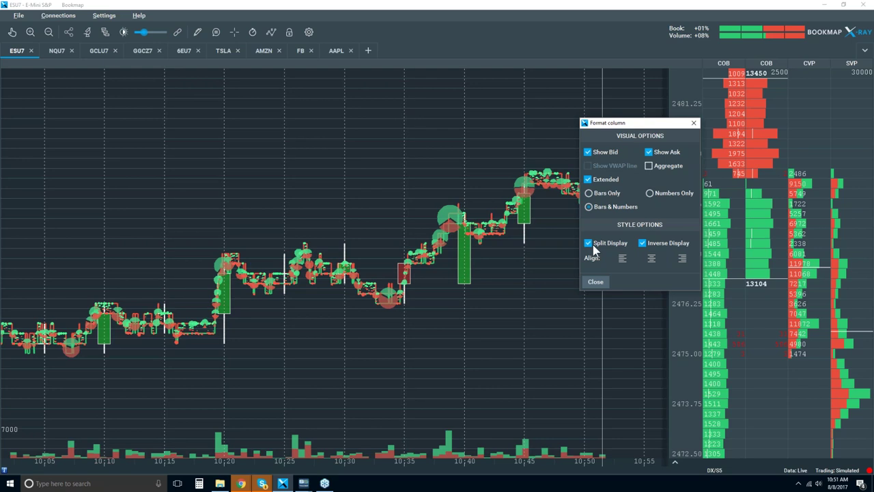
click(650, 193)
click(596, 281)
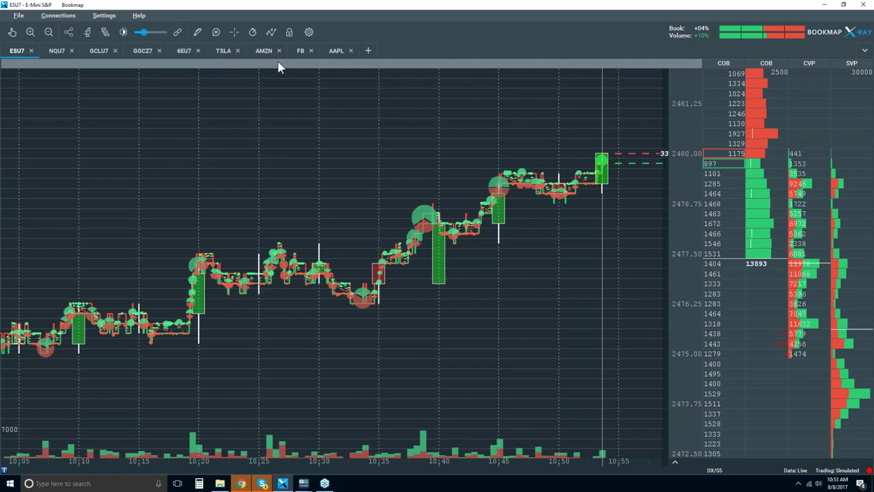
Select Heatmap in the chart components panel and close the panel to return to the chart
click(271, 33)
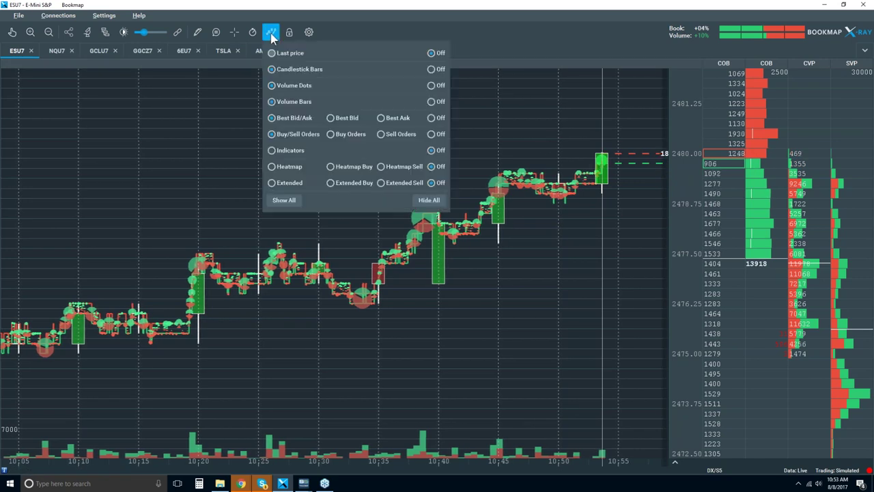
click(276, 166)
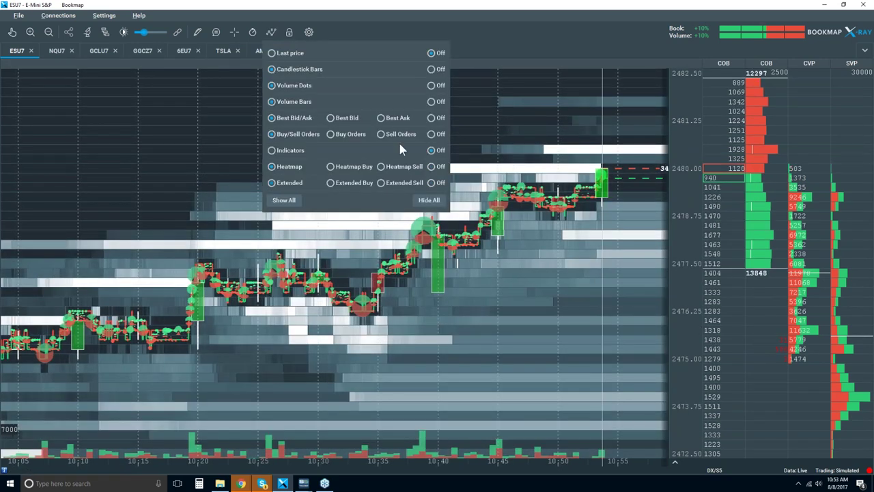
click(485, 64)
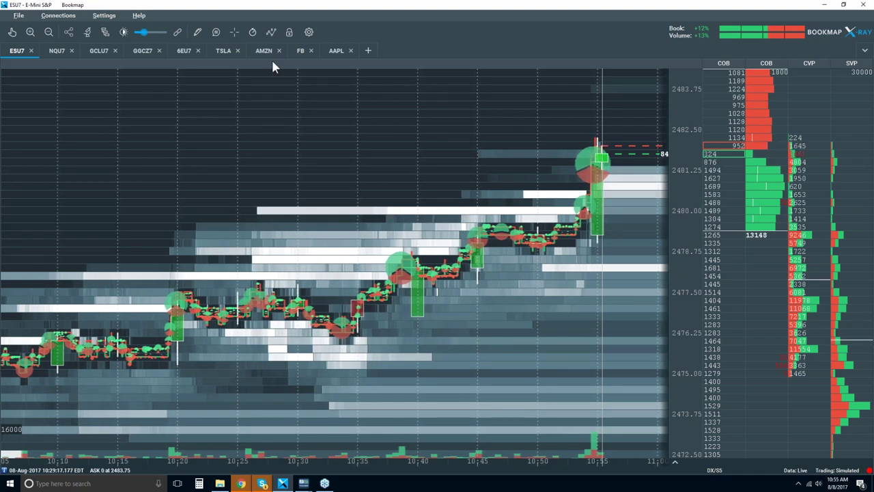
click(216, 32)
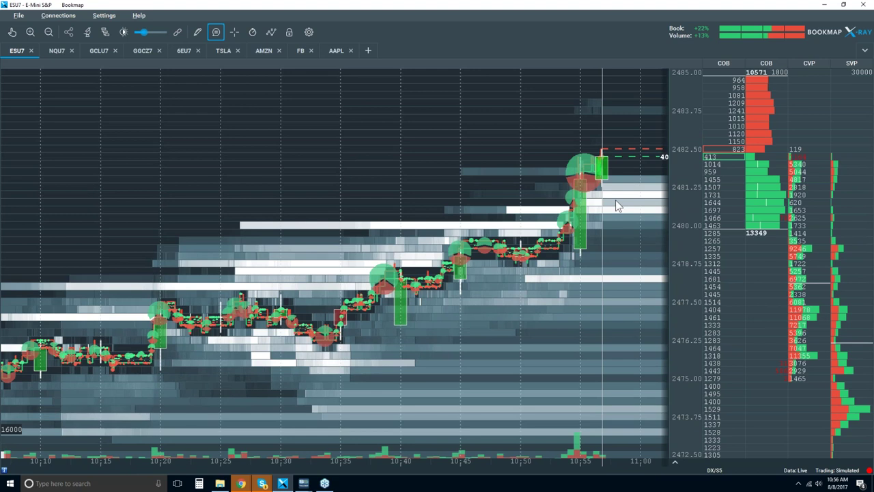
Bring up the info bubble on the big 10:55 trade: BID 452 at 2481.75, volume 18298
mouse_move(598, 206)
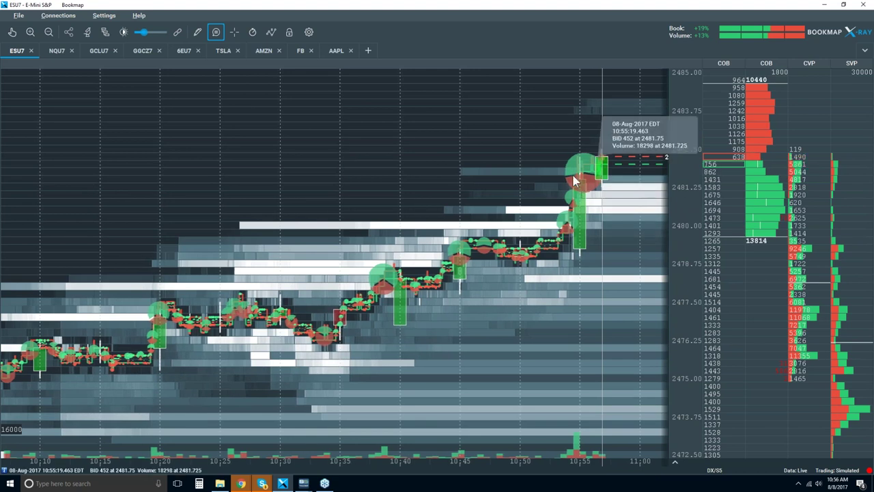
Zoom the heatmap in to about 10:53:30–10:54:20 around the large trades near 10:54
scroll(573, 181, up, 3)
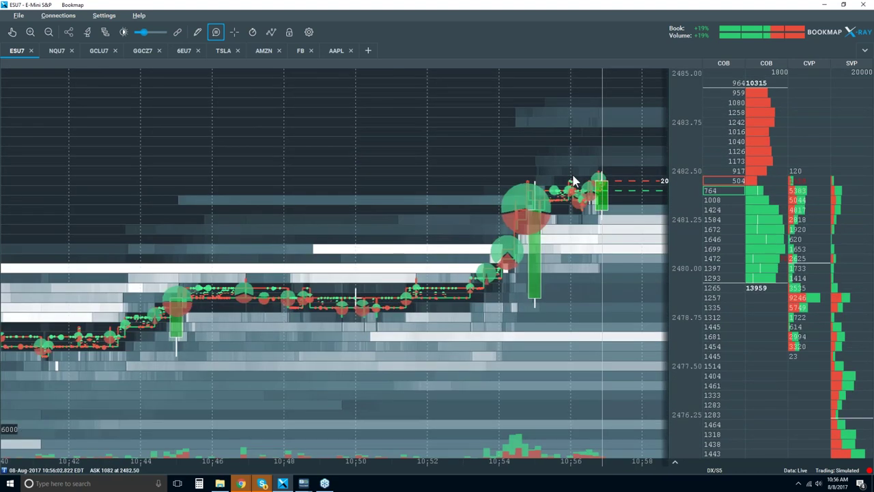
mouse_move(575, 180)
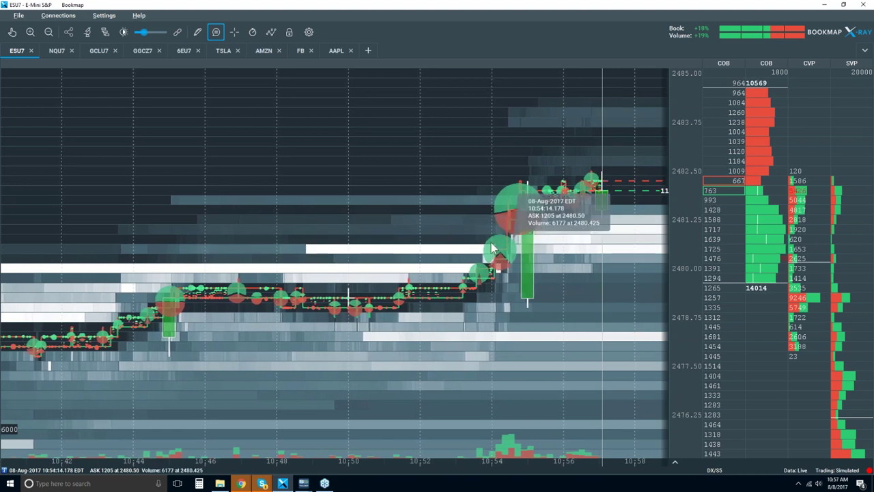
scroll(492, 248, up, 2)
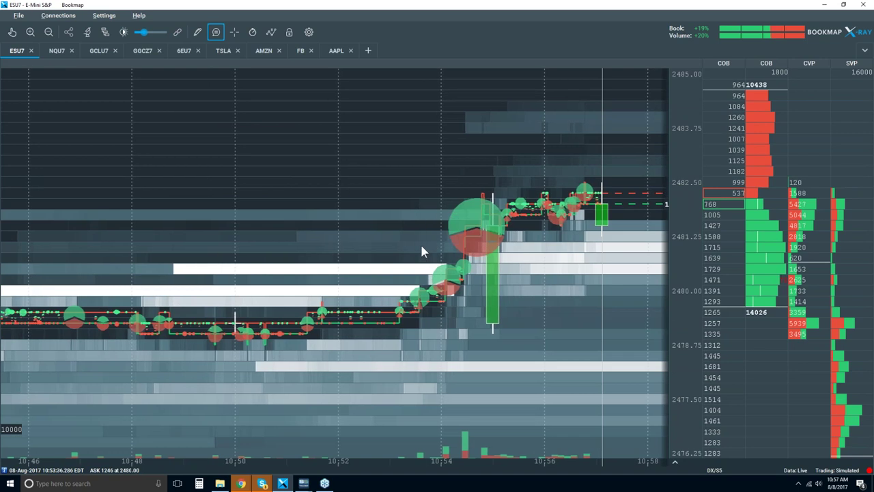
scroll(421, 249, up, 2)
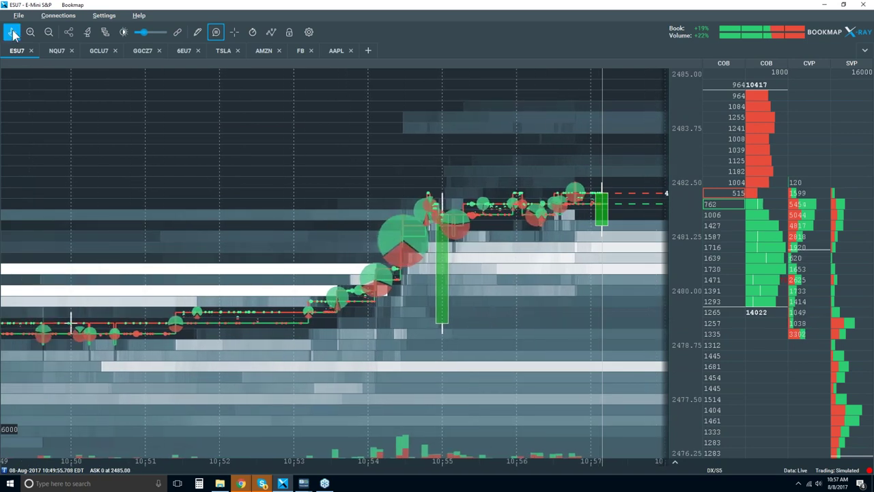
scroll(400, 237, up, 5)
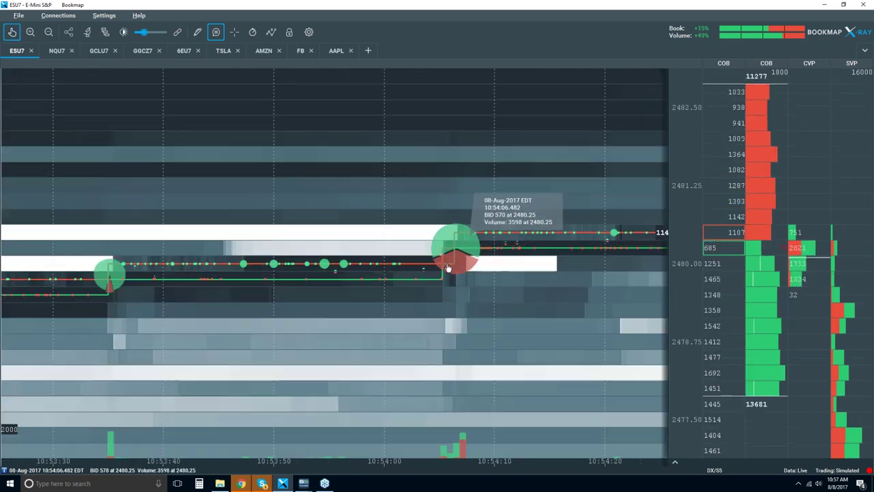
scroll(448, 267, up, 3)
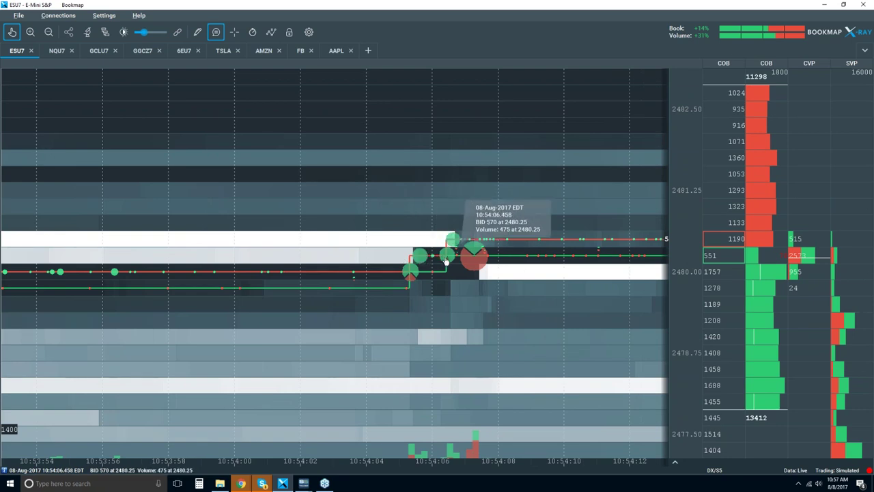
Zoom into the 10:54:06 trades down to milliseconds, then zoom back out to about 10:54:00–10:54:50
scroll(453, 243, up, 2)
scroll(453, 243, up, 1)
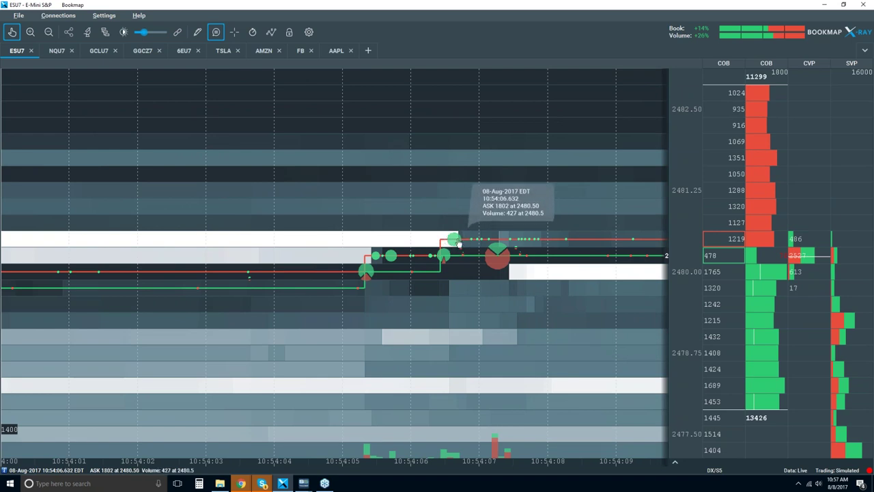
scroll(458, 243, up, 3)
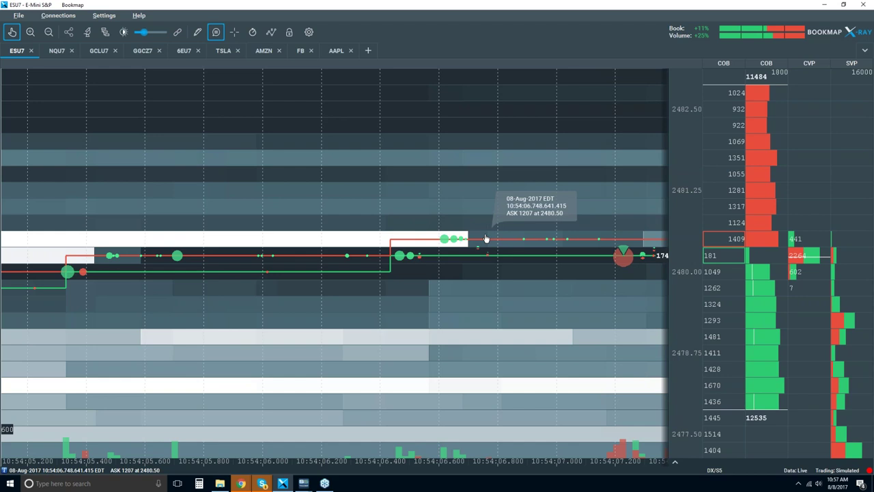
scroll(414, 235, down, 3)
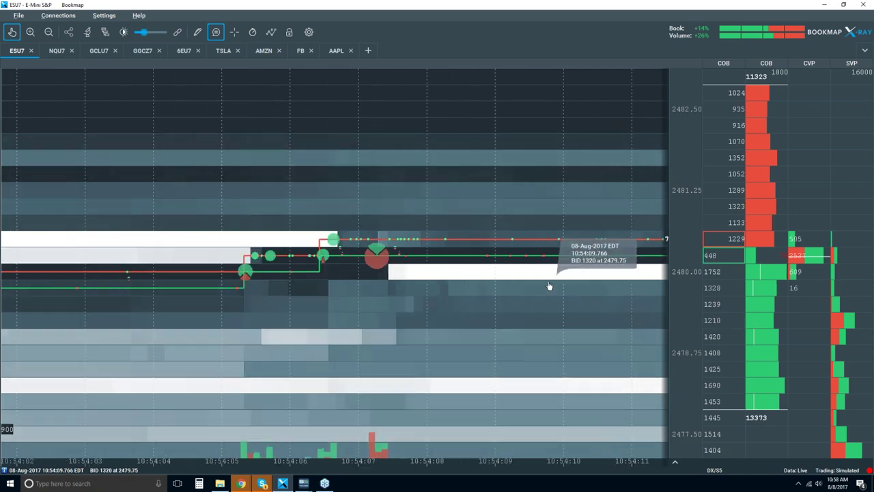
scroll(547, 287, down, 5)
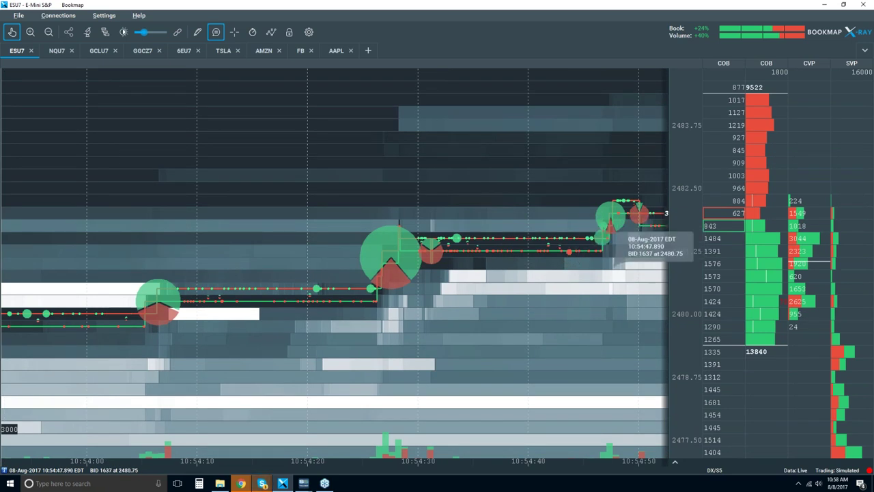
Zoom the ESU7 heatmap out to roughly 10:38–11:00, showing trading near 2482.25–2482.50
scroll(487, 295, down, 2)
scroll(484, 297, down, 4)
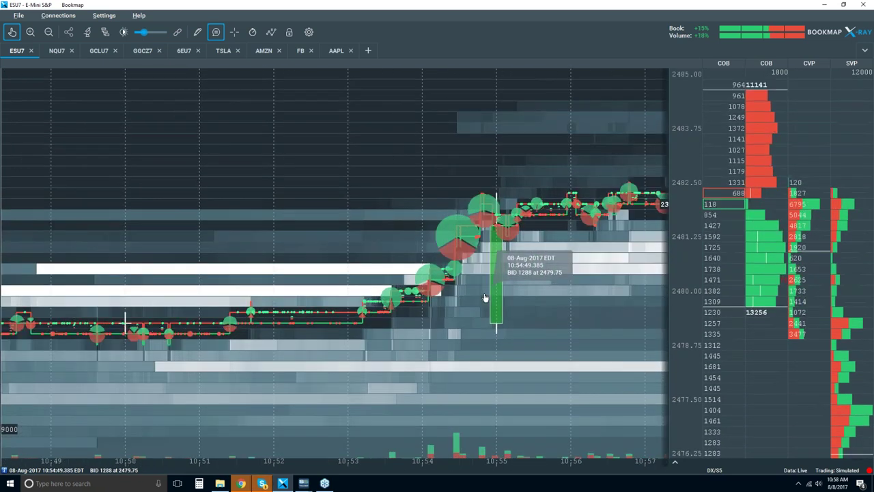
scroll(482, 303, down, 2)
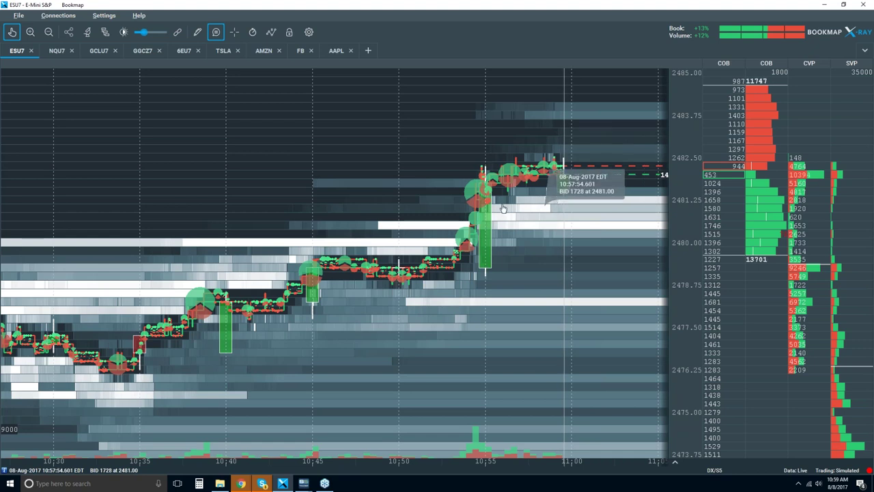
scroll(504, 197, up, 2)
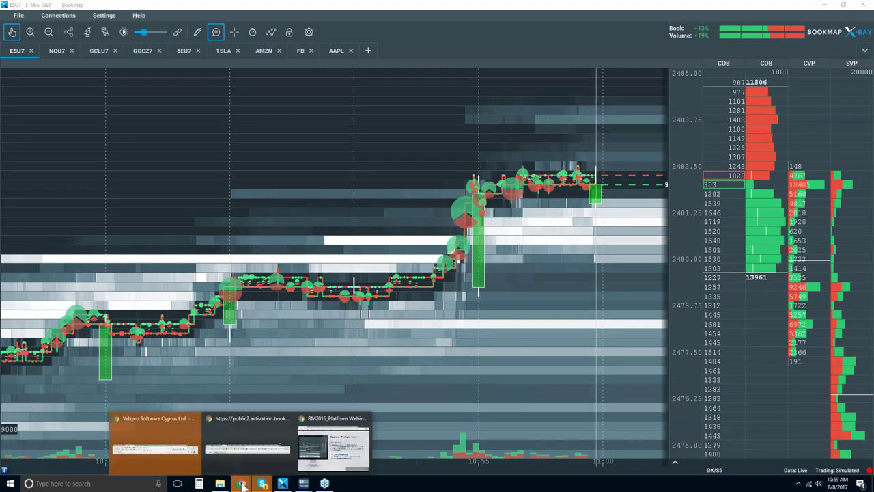
Bring the webinar slides forward, then switch to the '(85) Bookmap - YouTube' tab at its channel header
click(333, 442)
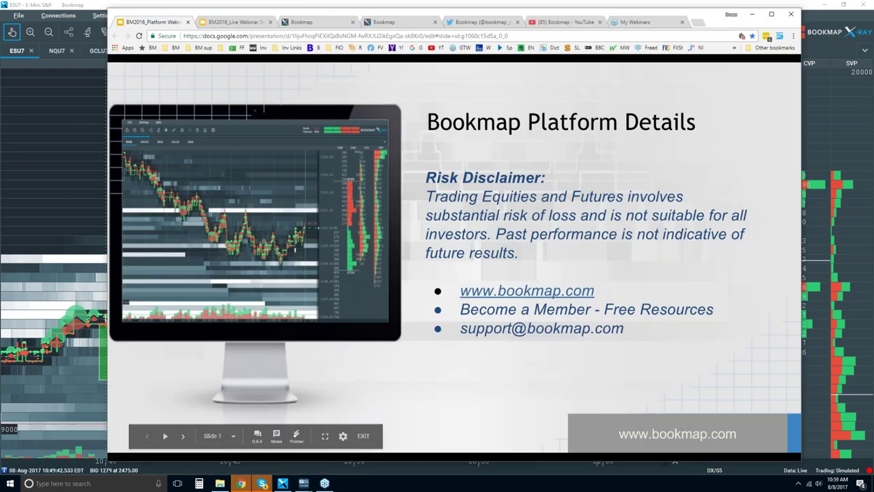
click(550, 24)
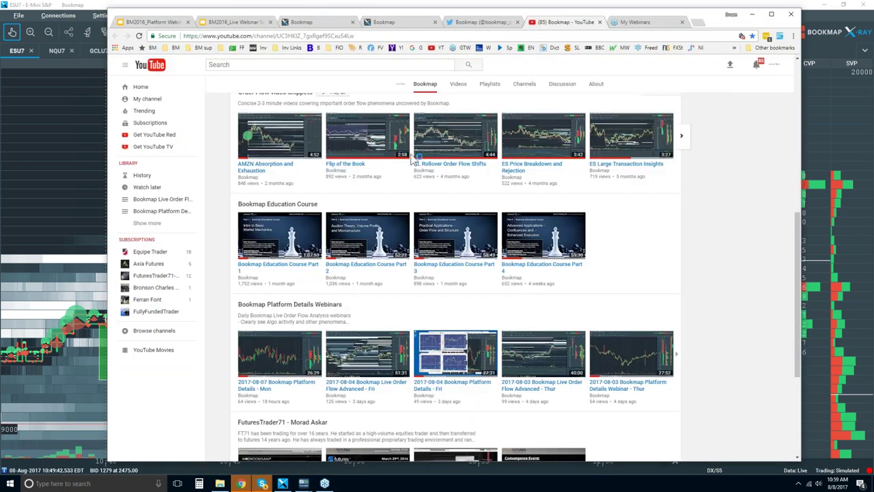
scroll(409, 163, up, 1)
scroll(410, 164, up, 4)
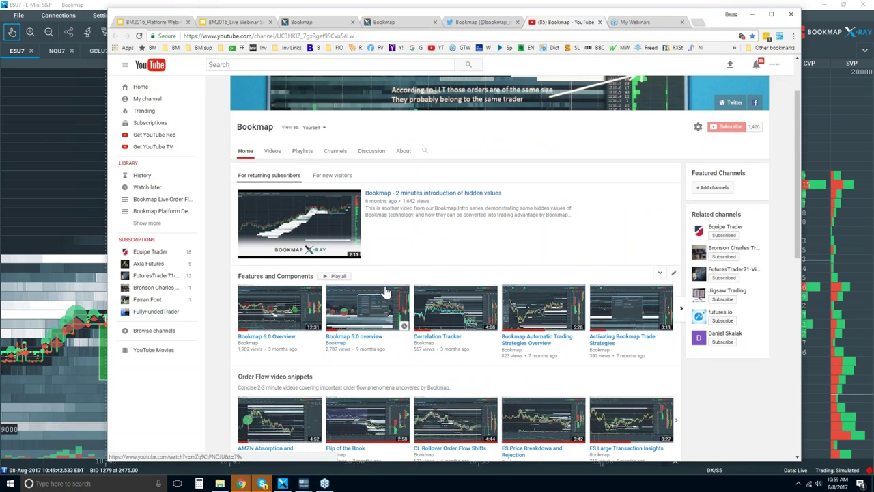
scroll(386, 292, down, 1)
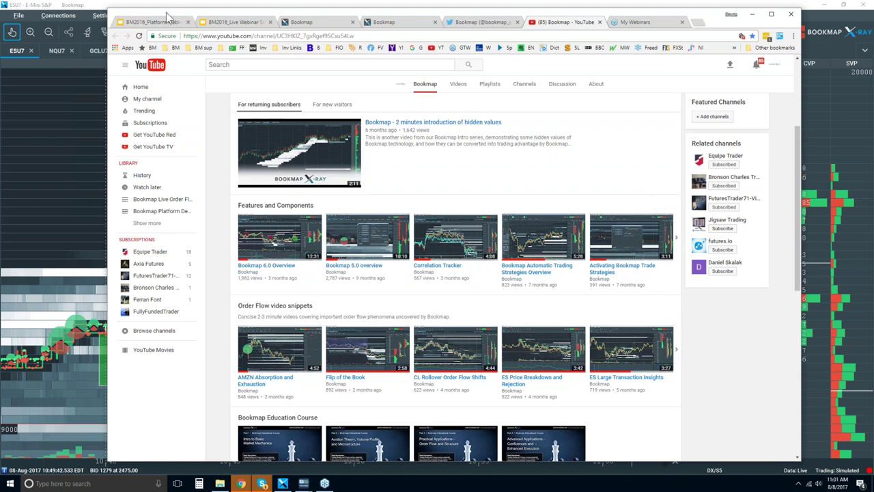
Shift the YouTube browser window slightly to the right over the heatmap
drag(168, 17, 190, 15)
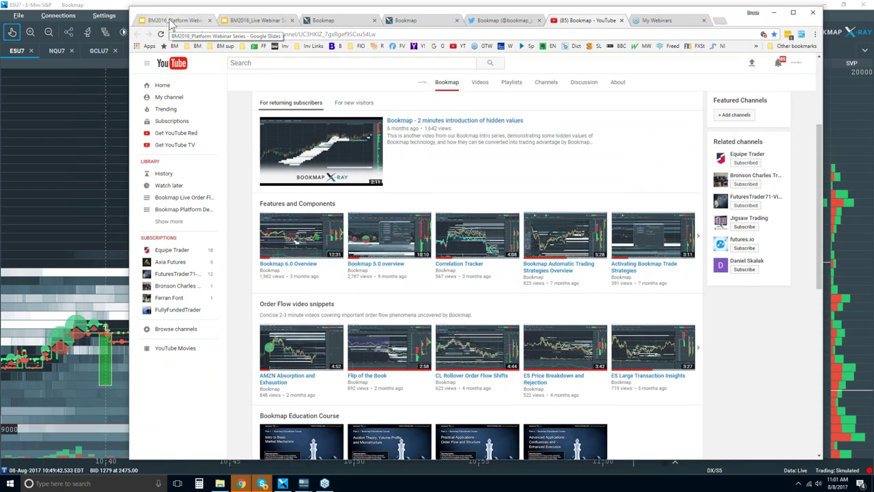
drag(271, 10, 256, 15)
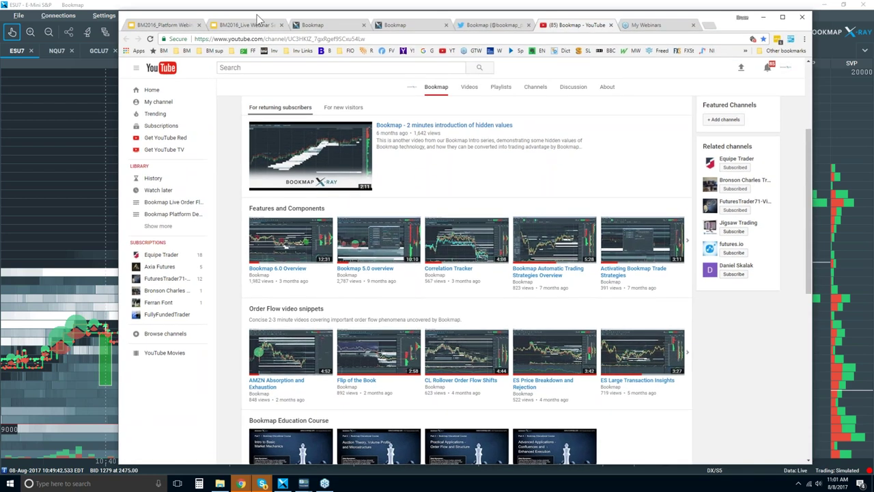